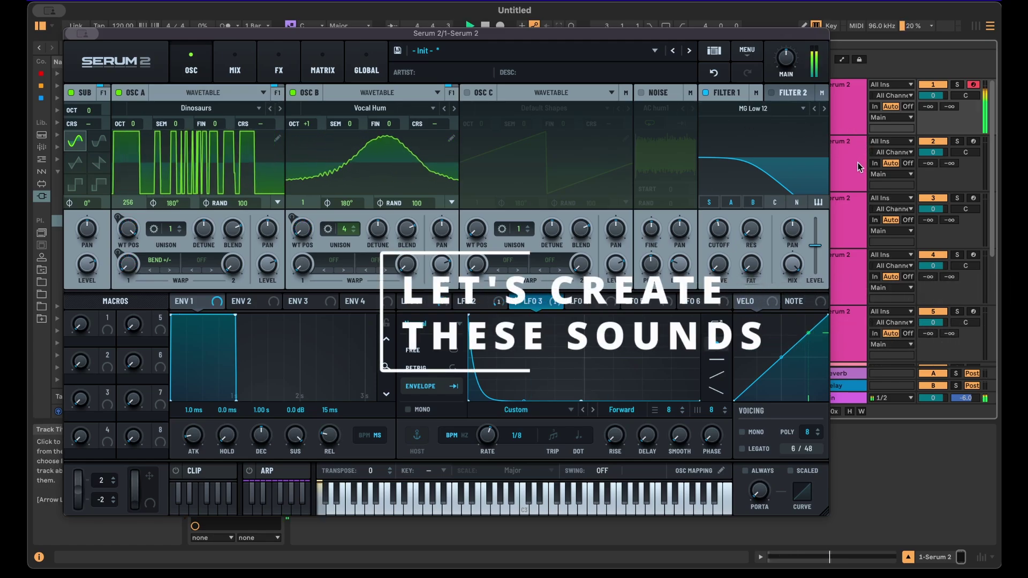
Review the second track's Serum effects chain and the third track's modulation routings.
{"action": "left_click", "coordinate": [857, 162]}
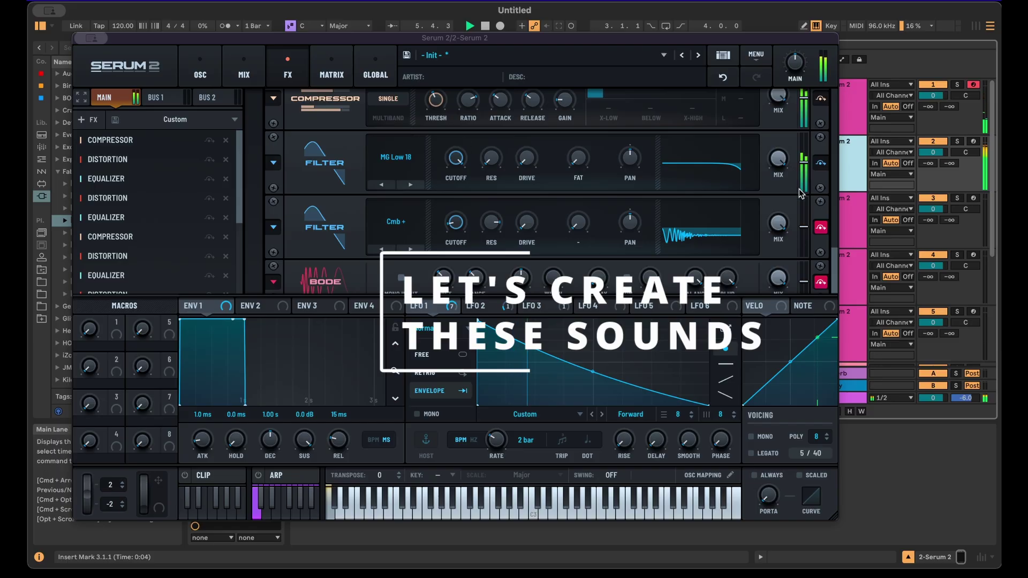
{"action": "left_click_drag", "start_coordinate": [834, 275], "coordinate": [828, 107]}
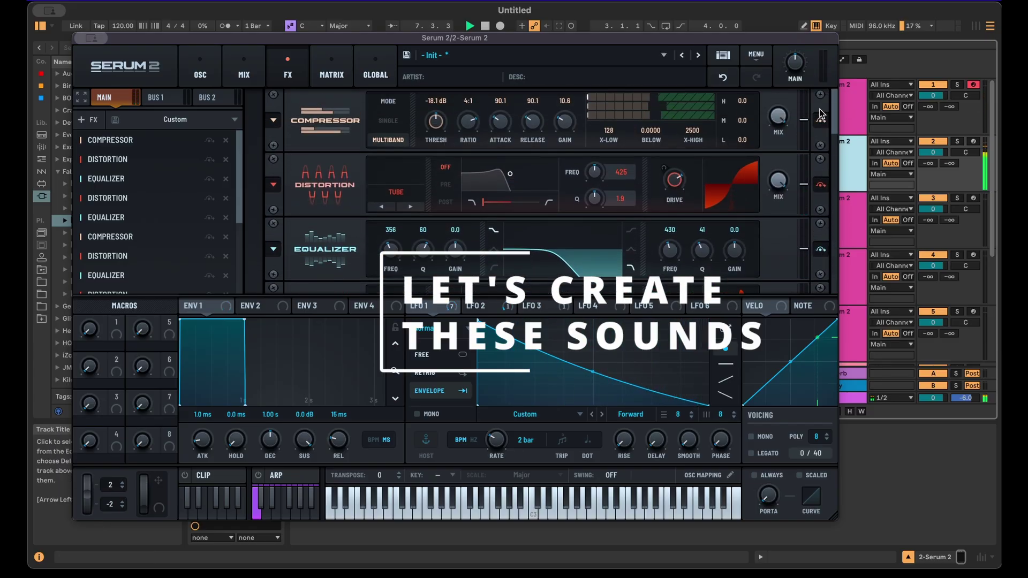
{"action": "left_click", "coordinate": [871, 226]}
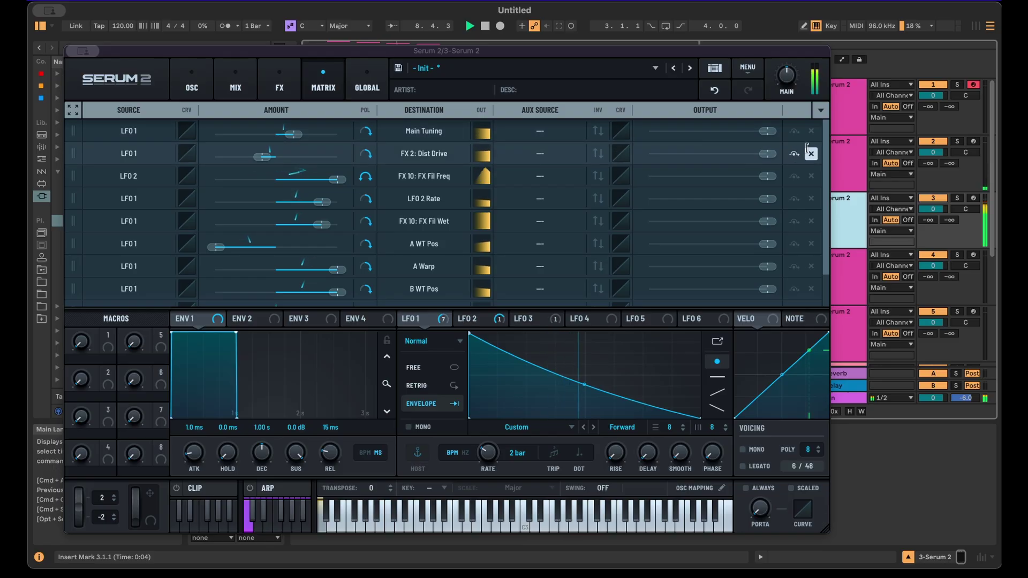
{"action": "left_click_drag", "start_coordinate": [824, 159], "coordinate": [824, 192]}
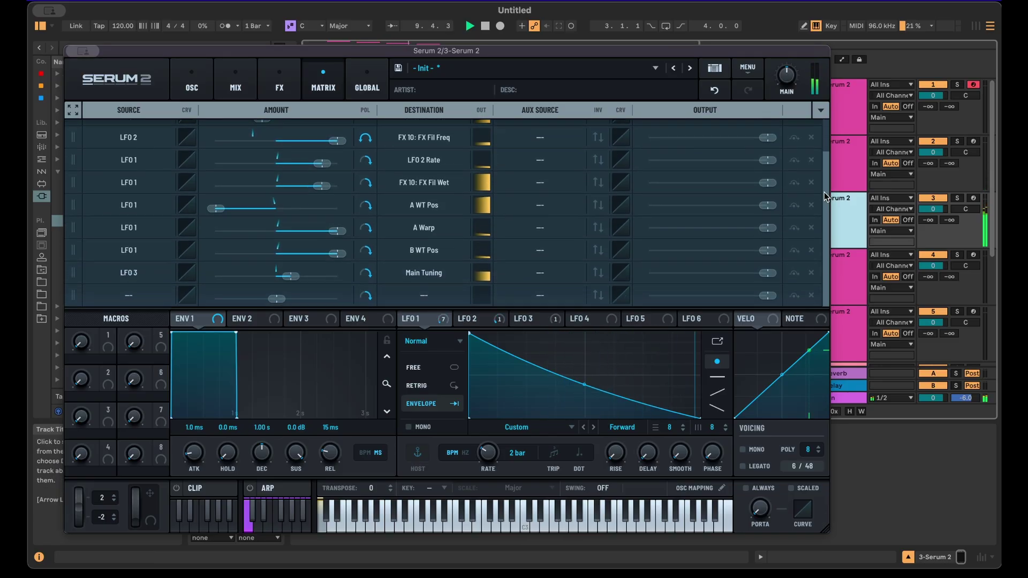
Bring up the fourth track's Serum patch on its oscillator page.
{"action": "left_click", "coordinate": [847, 265]}
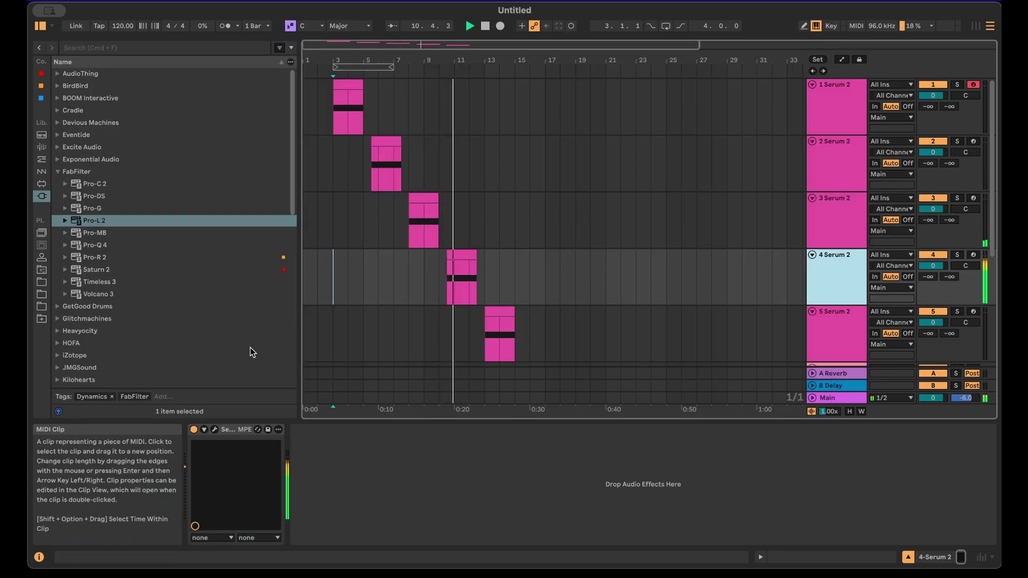
{"action": "left_click", "coordinate": [214, 430]}
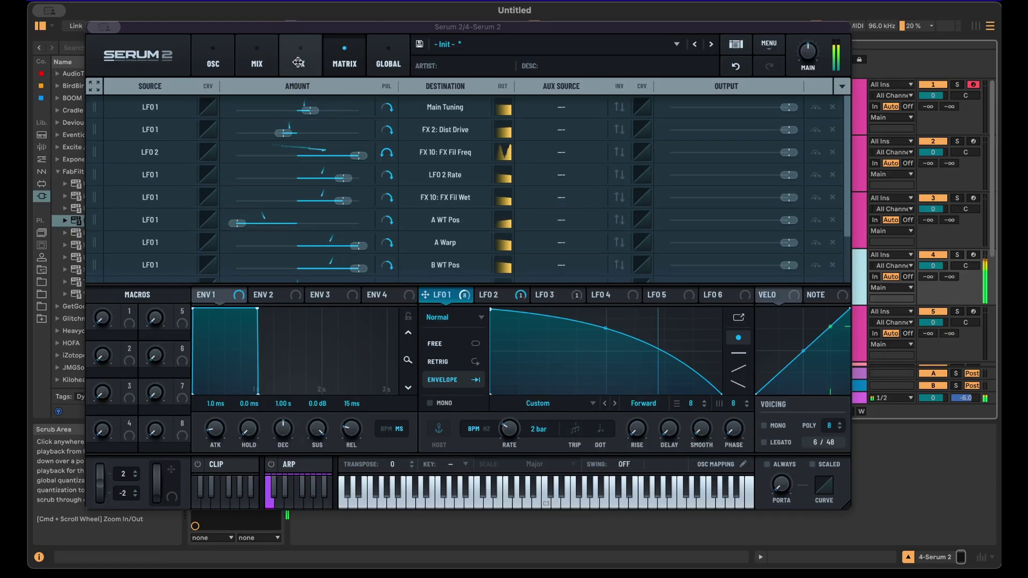
{"action": "left_click", "coordinate": [231, 56]}
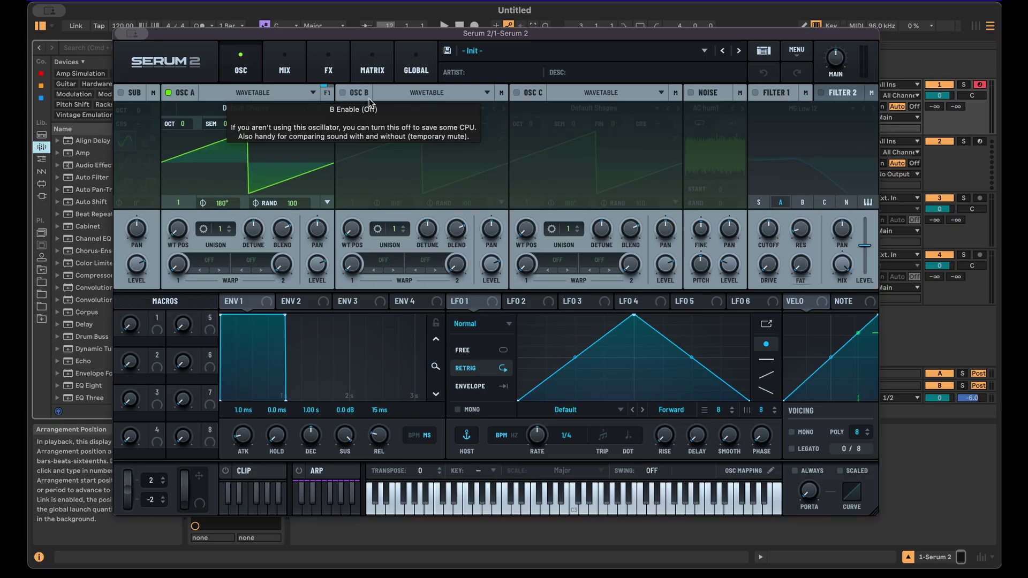
Enable the Sub oscillator and Oscillator B, setting B to +1 octave with 4 unison voices.
{"action": "left_click", "coordinate": [129, 95]}
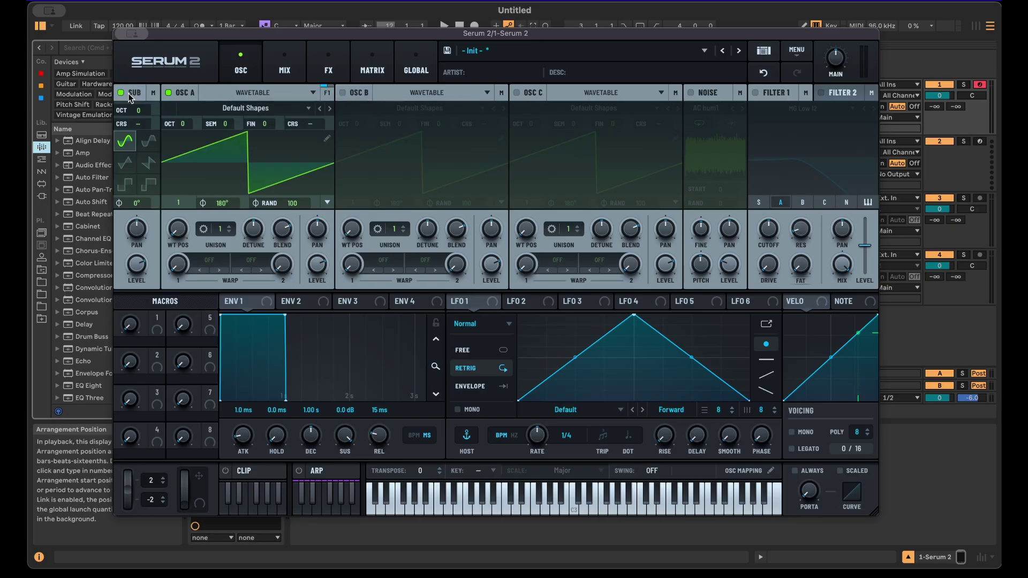
{"action": "left_click", "coordinate": [351, 94]}
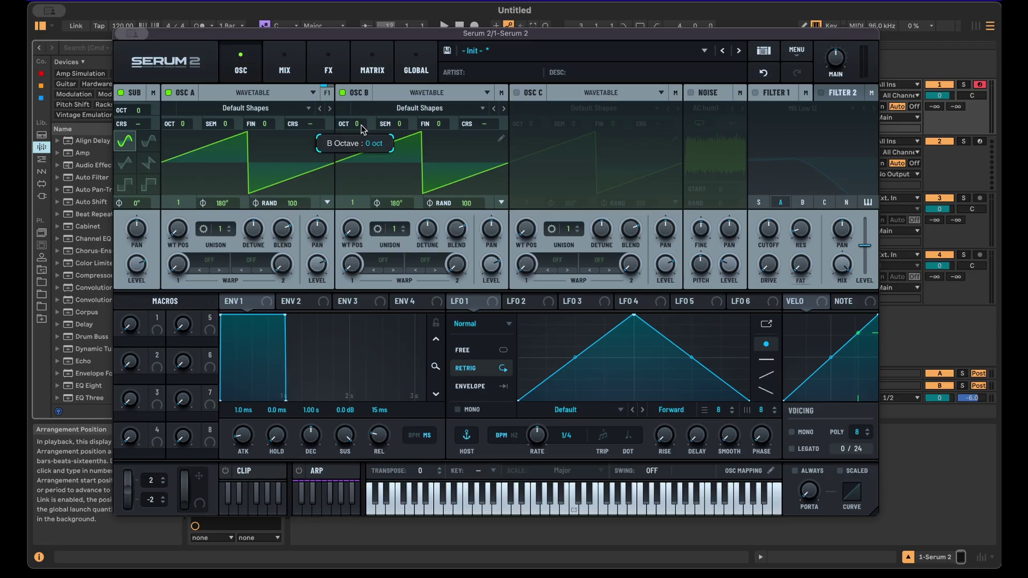
{"action": "left_click_drag", "start_coordinate": [361, 124], "coordinate": [361, 119]}
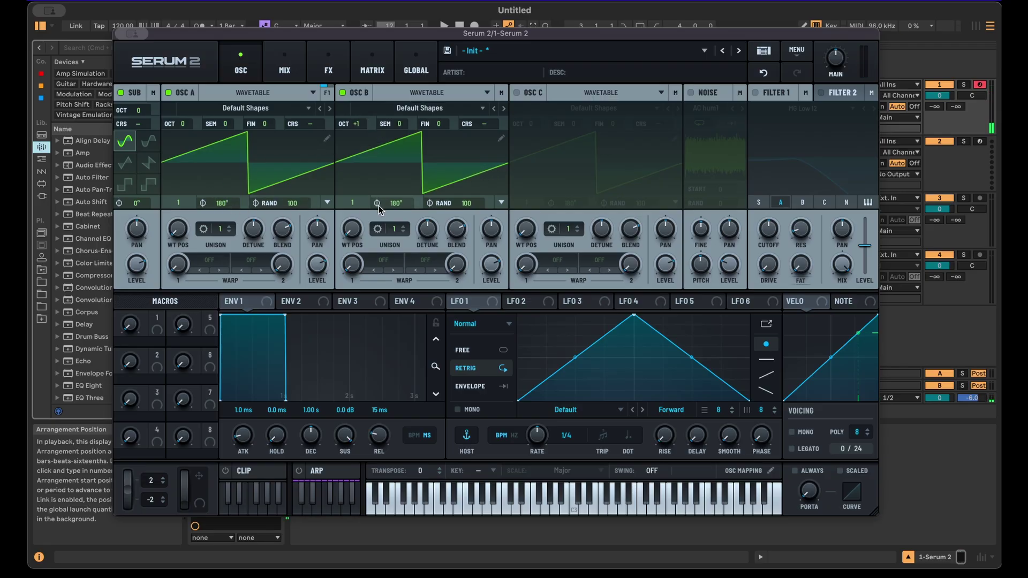
{"action": "left_click_drag", "start_coordinate": [396, 229], "coordinate": [403, 207]}
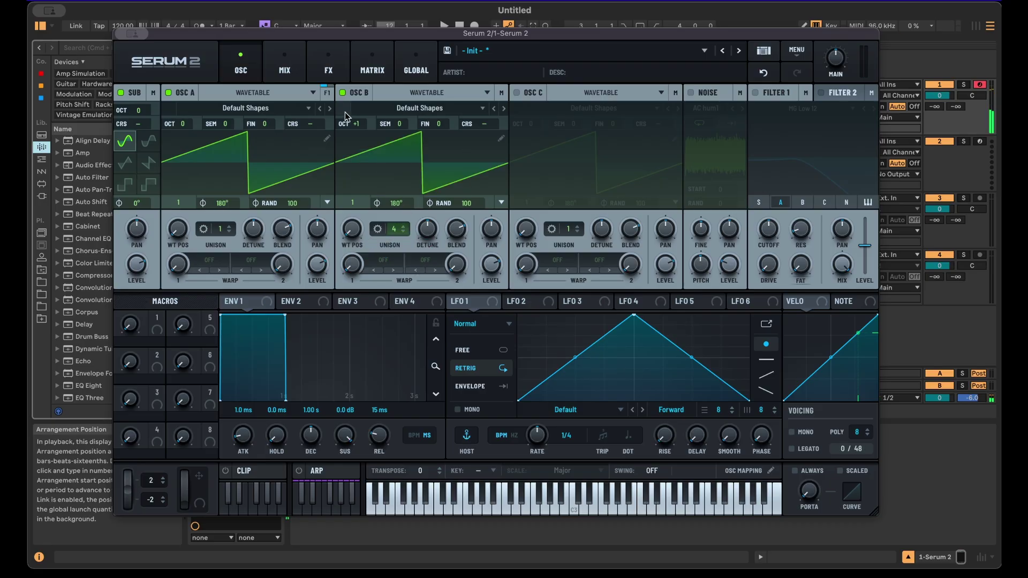
In the matrix, route LFO 1 to Global Main Tuning on the first row.
{"action": "left_click", "coordinate": [360, 62]}
{"action": "left_click", "coordinate": [210, 136]}
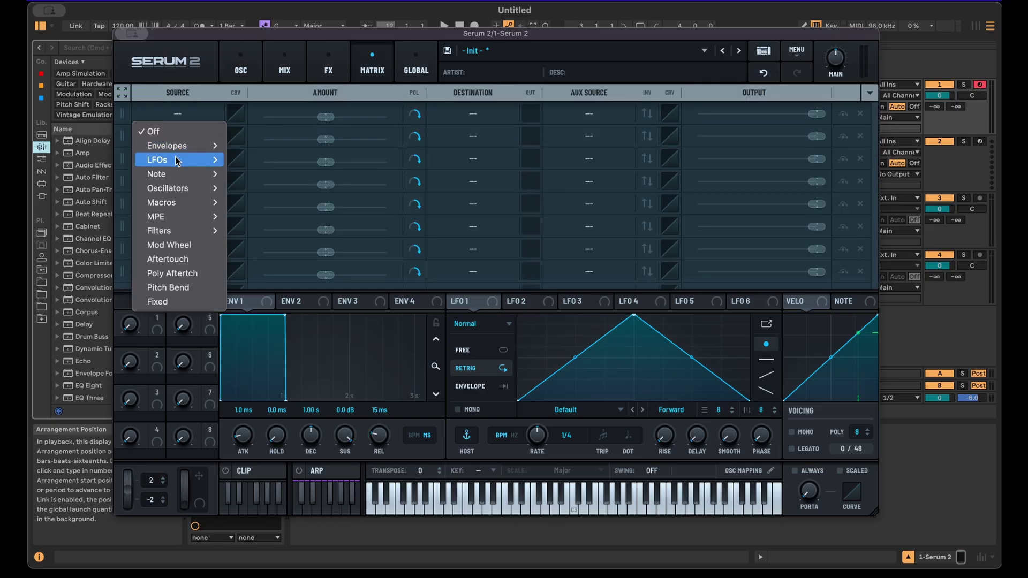
{"action": "mouse_move", "coordinate": [209, 160]}
{"action": "left_click", "coordinate": [244, 159]}
{"action": "left_click", "coordinate": [465, 114]}
{"action": "mouse_move", "coordinate": [471, 360]}
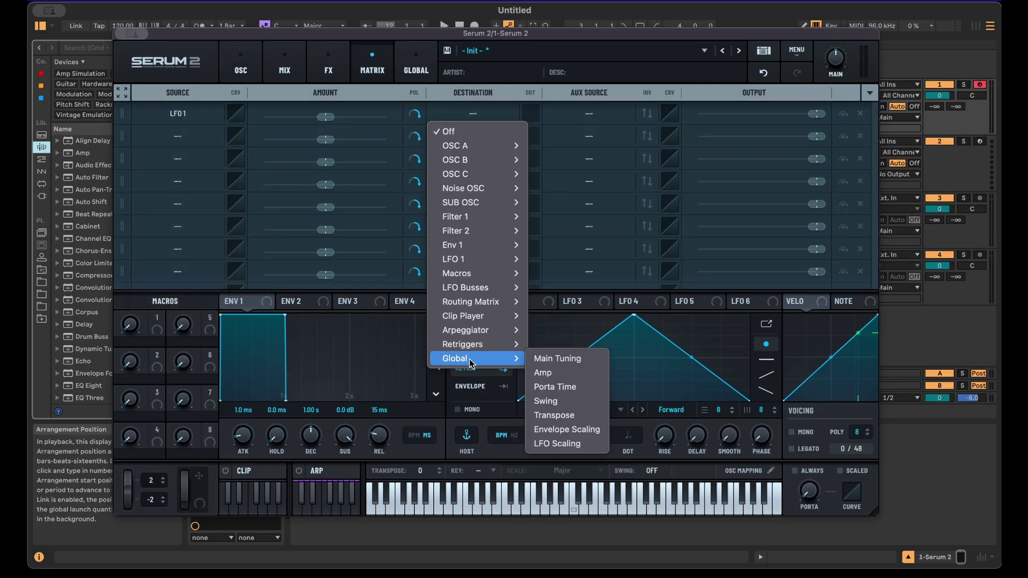
{"action": "left_click", "coordinate": [556, 359]}
Shape LFO 1 into a curved downward ramp in Envelope mode at 2 bars, raise the amount, and audition.
{"action": "left_click_drag", "start_coordinate": [634, 315], "coordinate": [500, 315]}
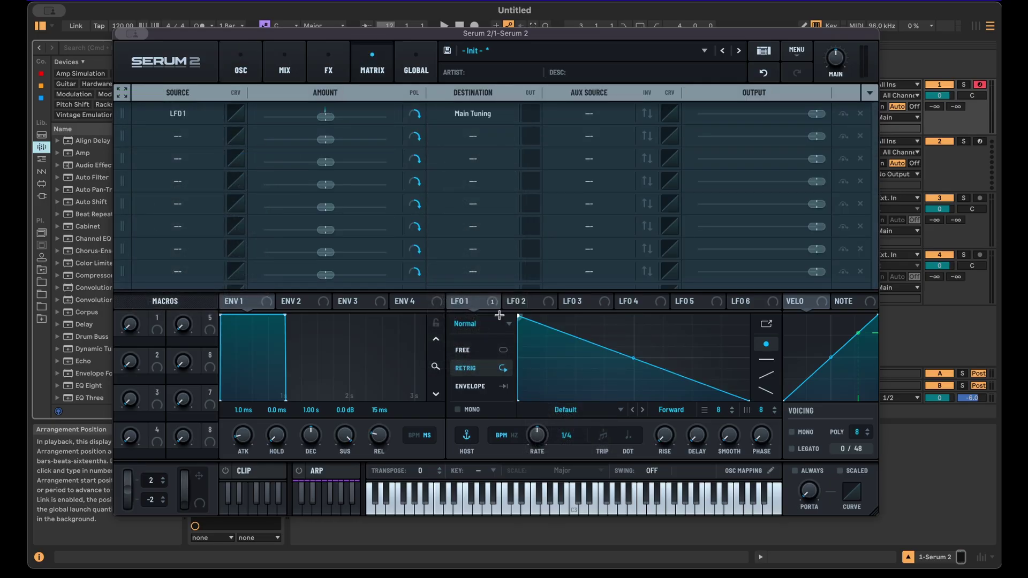
{"action": "left_click_drag", "start_coordinate": [626, 357], "coordinate": [633, 374]}
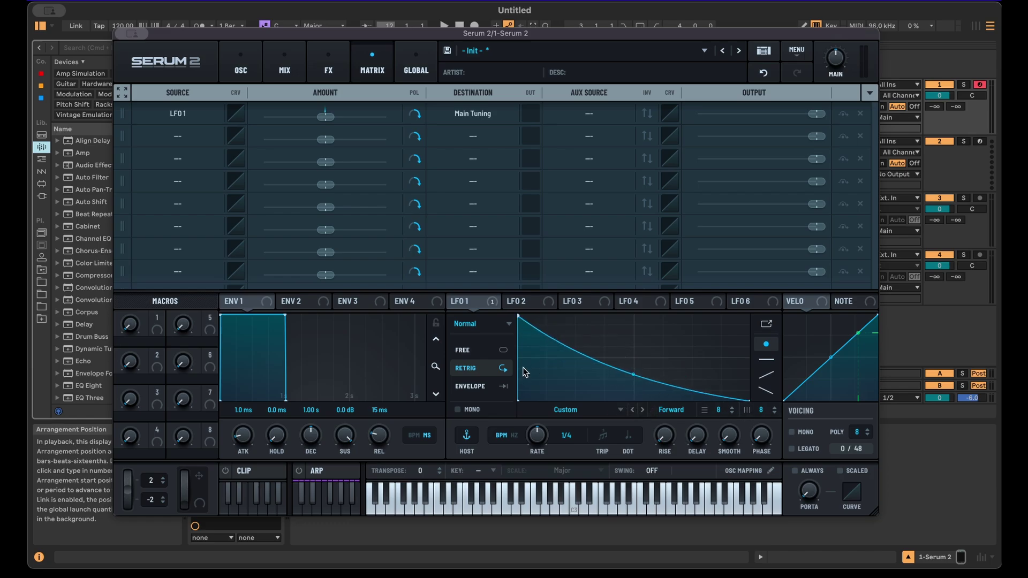
{"action": "left_click", "coordinate": [476, 386]}
{"action": "left_click_drag", "start_coordinate": [633, 384], "coordinate": [634, 372]}
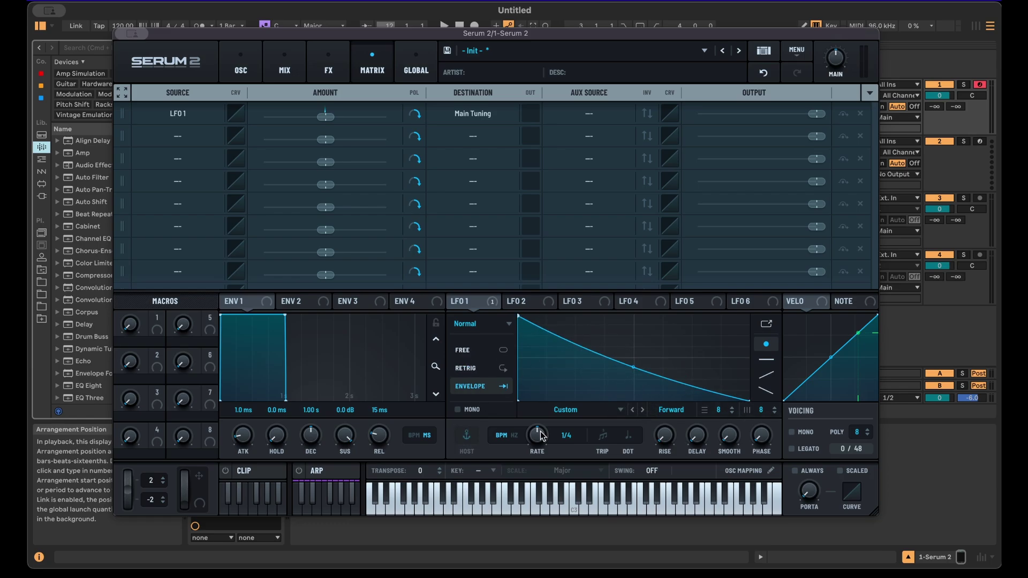
{"action": "left_click_drag", "start_coordinate": [542, 435], "coordinate": [539, 453]}
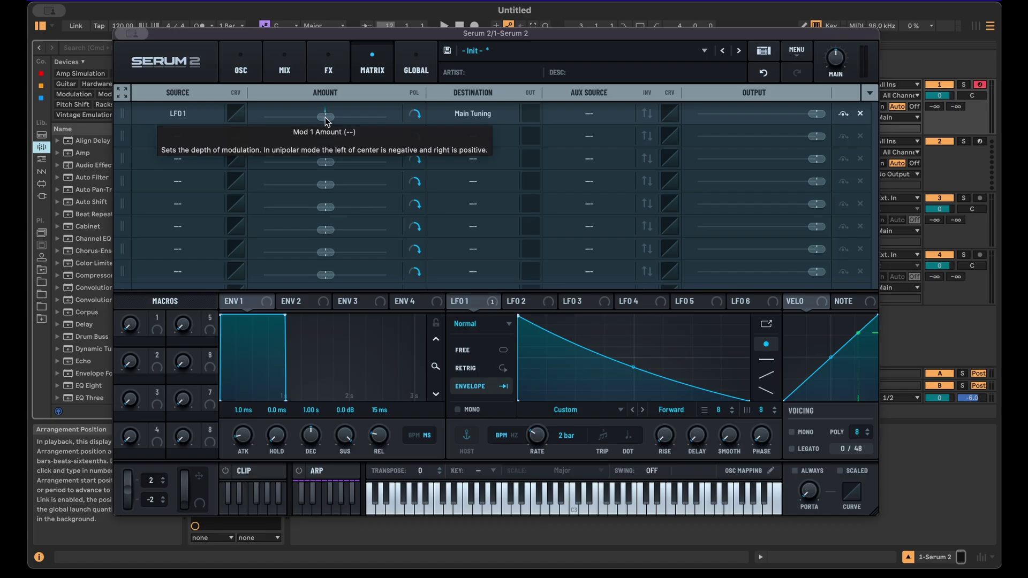
{"action": "left_click_drag", "start_coordinate": [328, 115], "coordinate": [339, 115]}
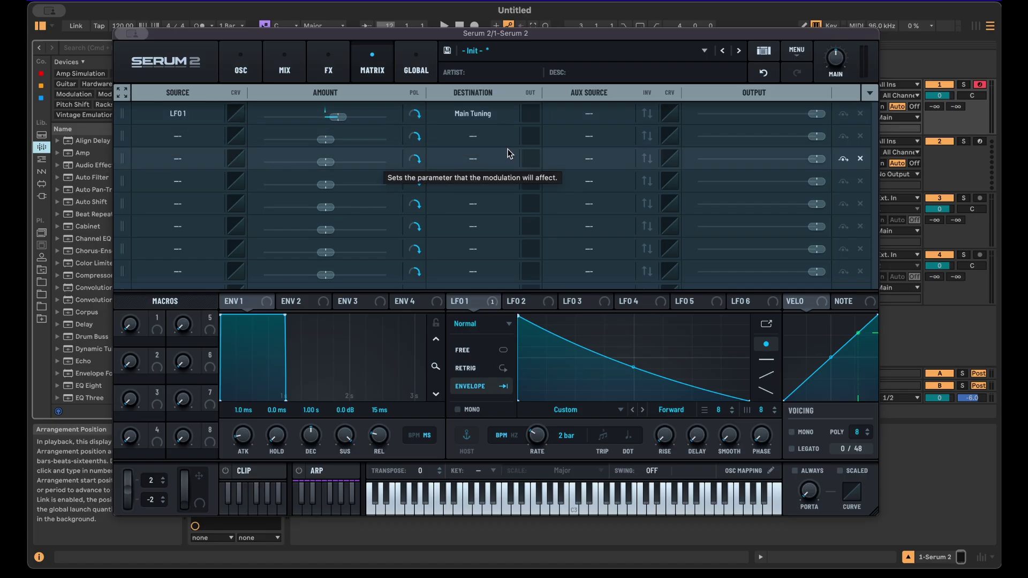
{"action": "key", "text": "a"}
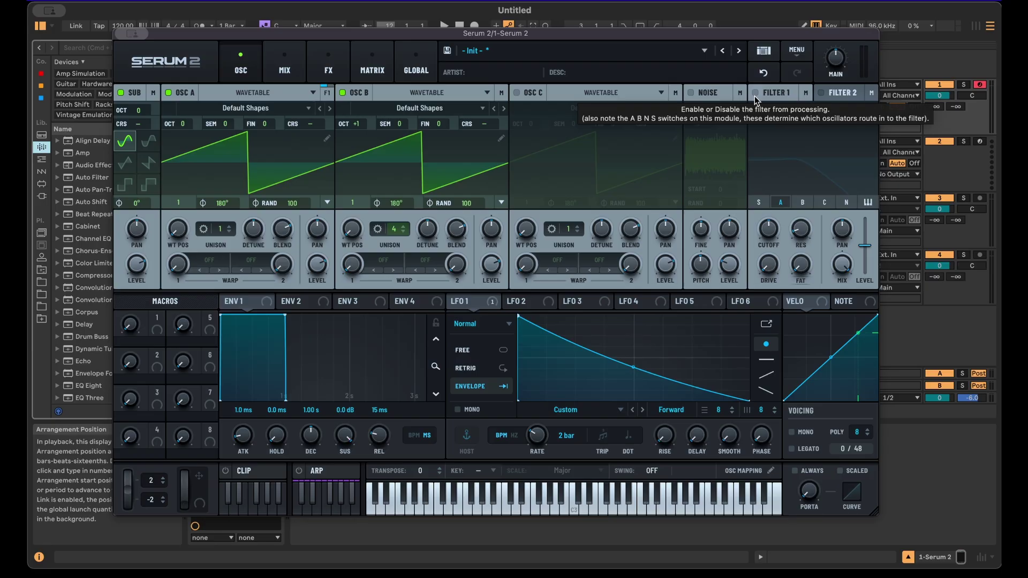
Enable Filter 1 on oscillator B with cutoff near 204 Hz, then show the FX page.
{"action": "left_click", "coordinate": [754, 96]}
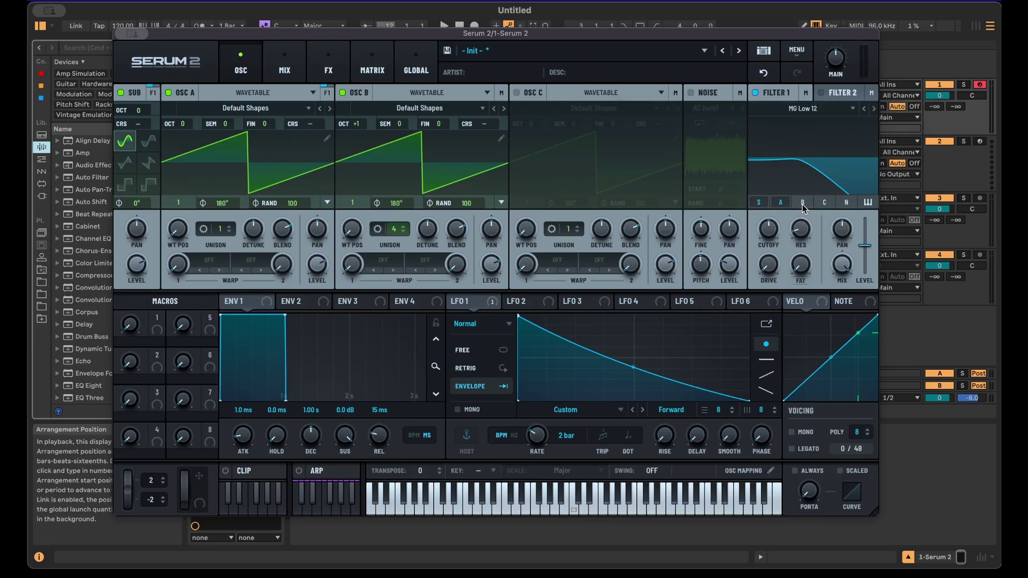
{"action": "left_click", "coordinate": [803, 206]}
{"action": "mouse_move", "coordinate": [778, 229]}
{"action": "left_mouse_down"}
{"action": "mouse_move", "coordinate": [778, 254]}
{"action": "mouse_move", "coordinate": [772, 239]}
{"action": "left_mouse_up"}
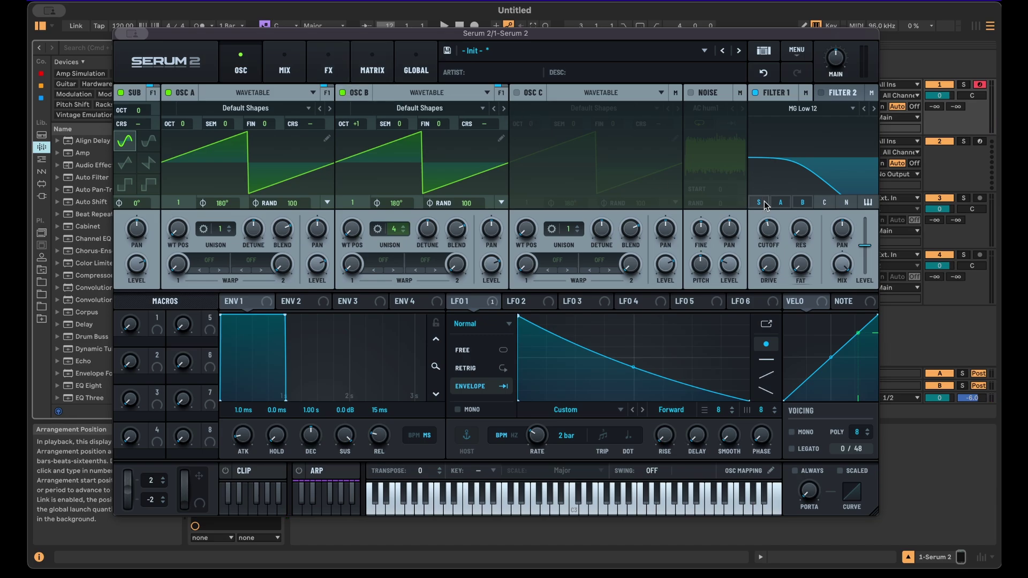
{"action": "left_click", "coordinate": [328, 66]}
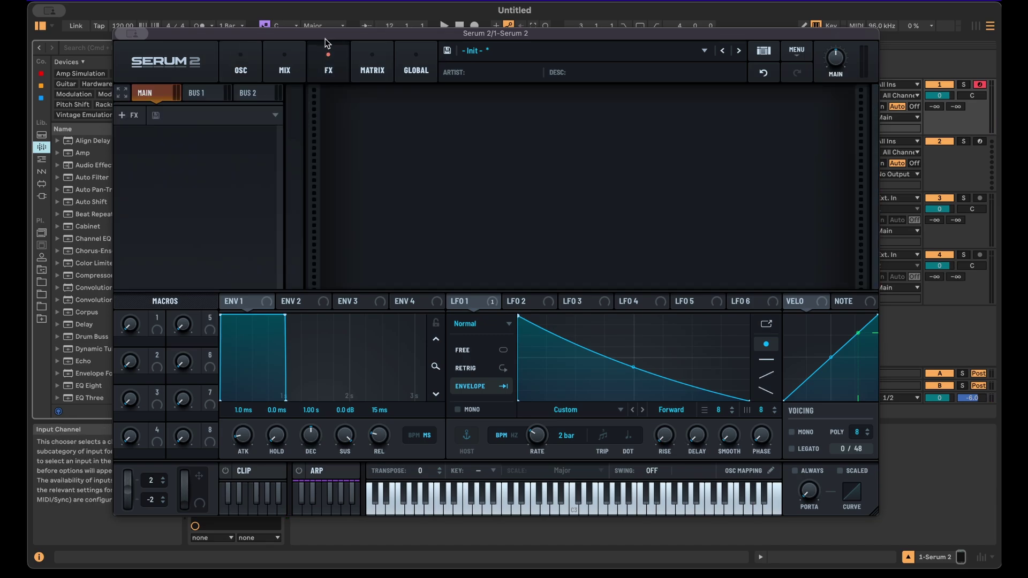
Add a multiband Compressor with its gain raised to 10.6 dB.
{"action": "left_click", "coordinate": [130, 117]}
{"action": "left_click", "coordinate": [145, 161]}
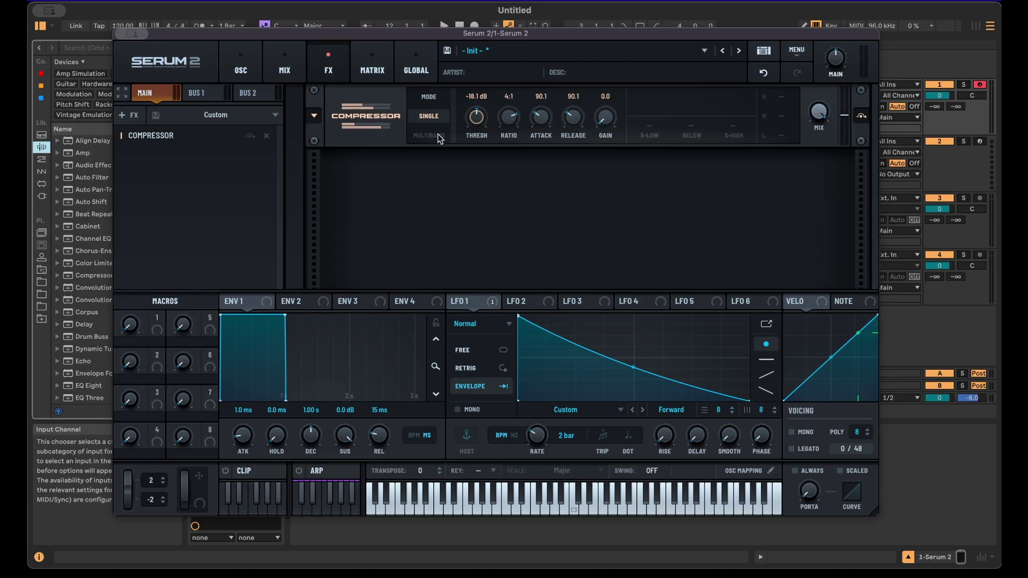
{"action": "left_click", "coordinate": [439, 135]}
{"action": "left_click_drag", "start_coordinate": [608, 119], "coordinate": [614, 88]}
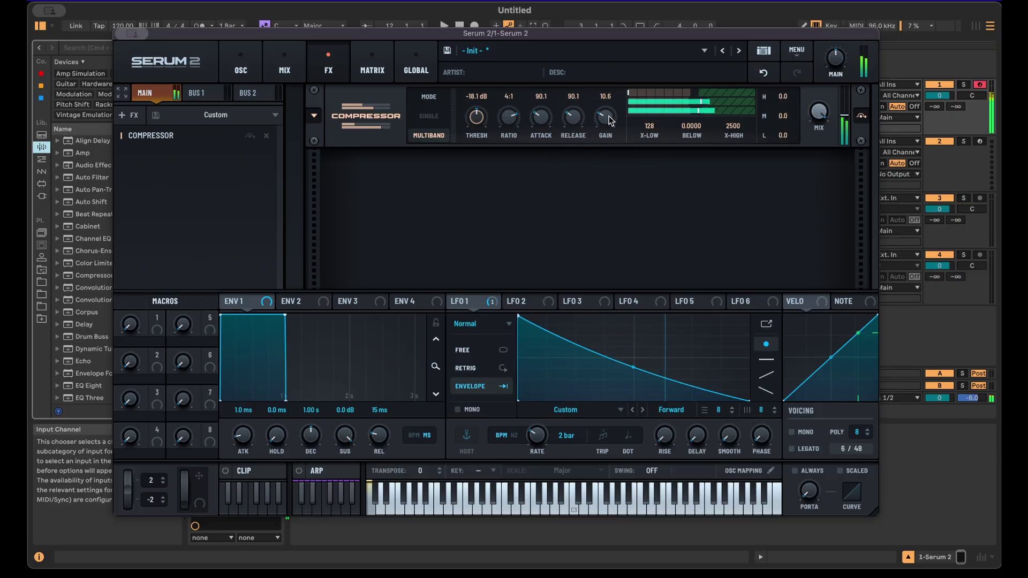
Add a Distortion at 90% drive, modulate its Drive with LFO 1, and play a low note.
{"action": "left_click", "coordinate": [134, 117]}
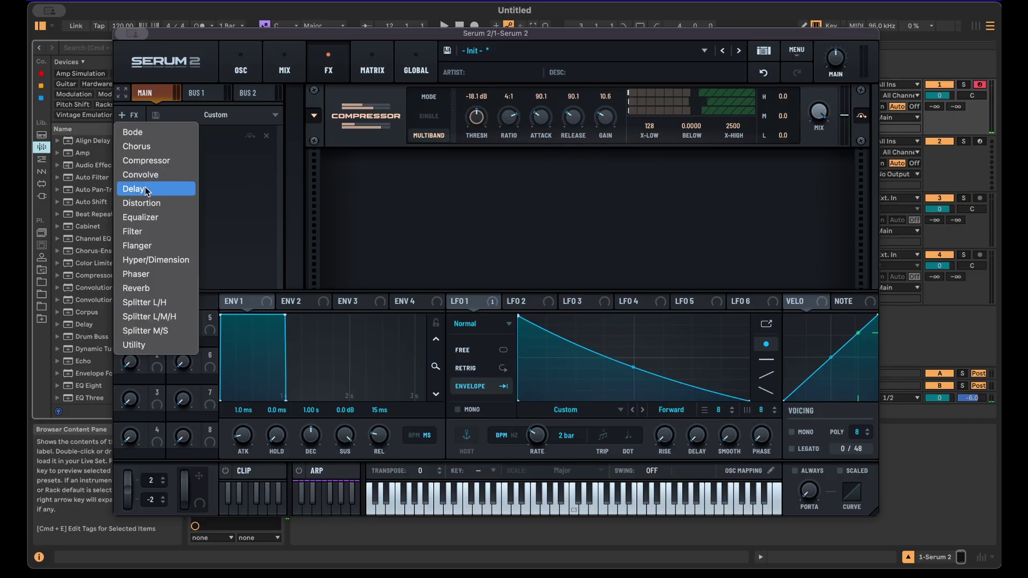
{"action": "left_click", "coordinate": [143, 199]}
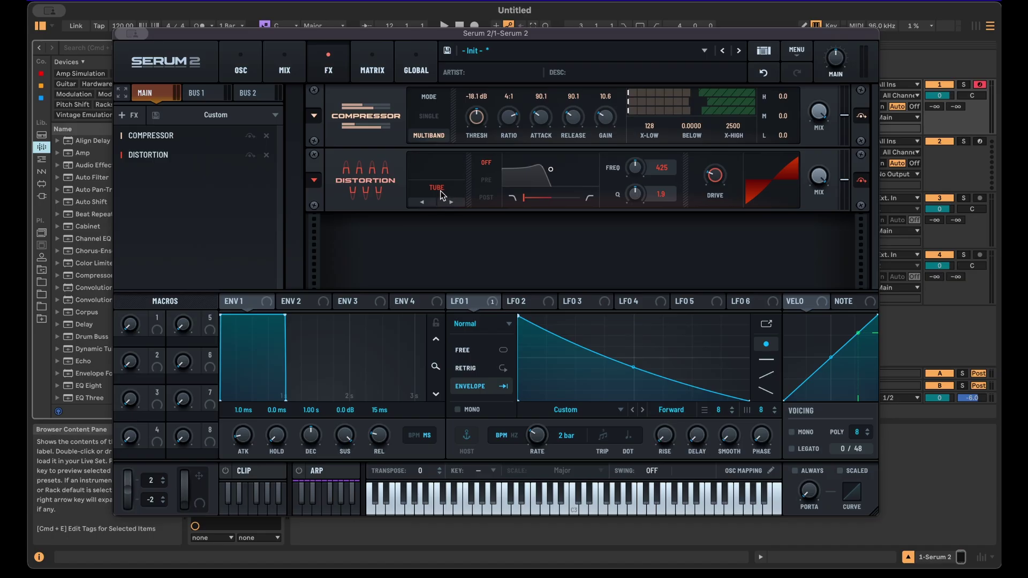
{"action": "left_click_drag", "start_coordinate": [725, 183], "coordinate": [730, 126]}
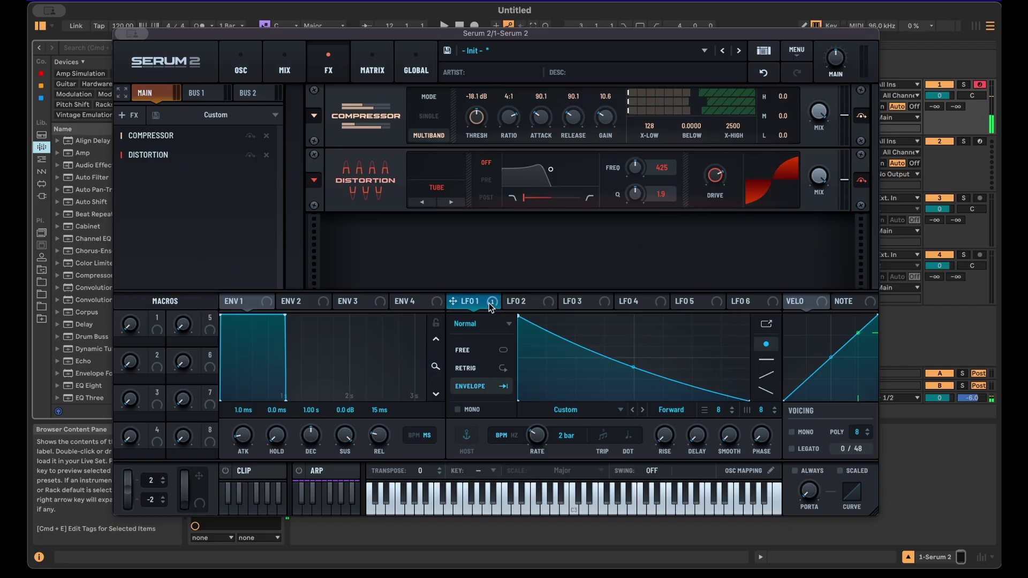
{"action": "left_click_drag", "start_coordinate": [453, 302], "coordinate": [715, 185]}
{"action": "mouse_move", "coordinate": [703, 190]}
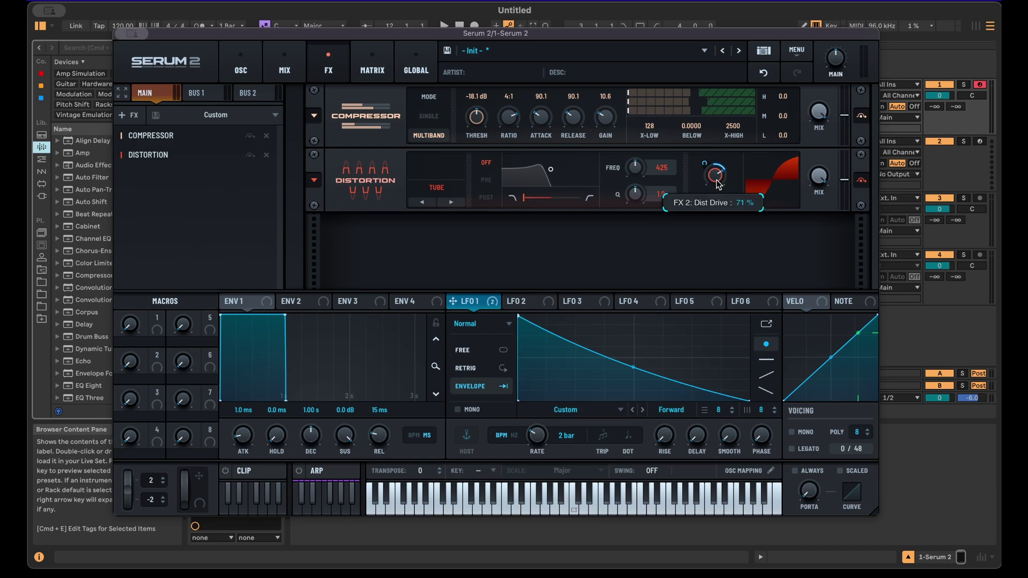
{"action": "key", "text": "a"}
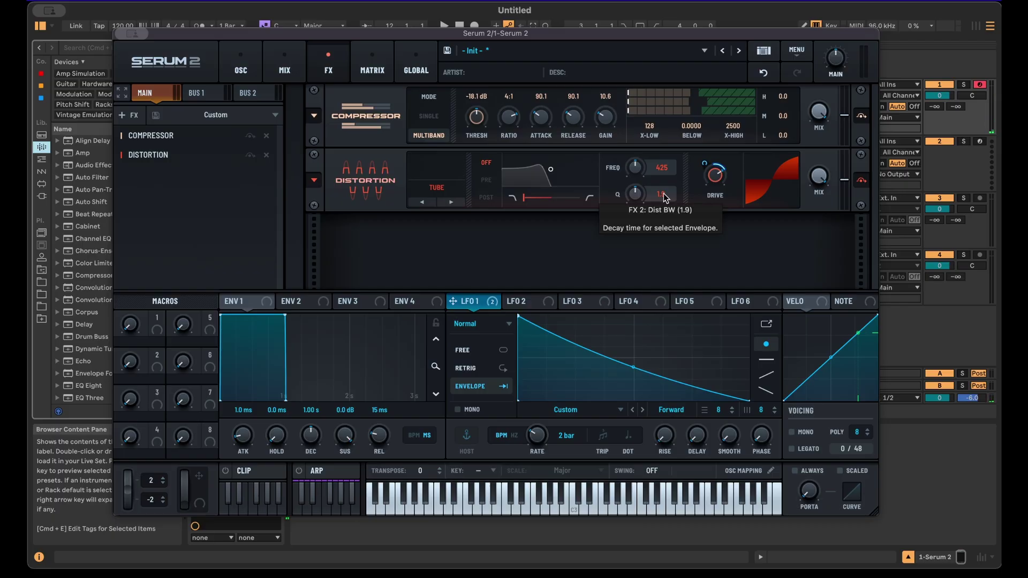
Add an Equalizer whose high band is a low-pass lowered to about 473 Hz.
{"action": "left_click", "coordinate": [128, 115]}
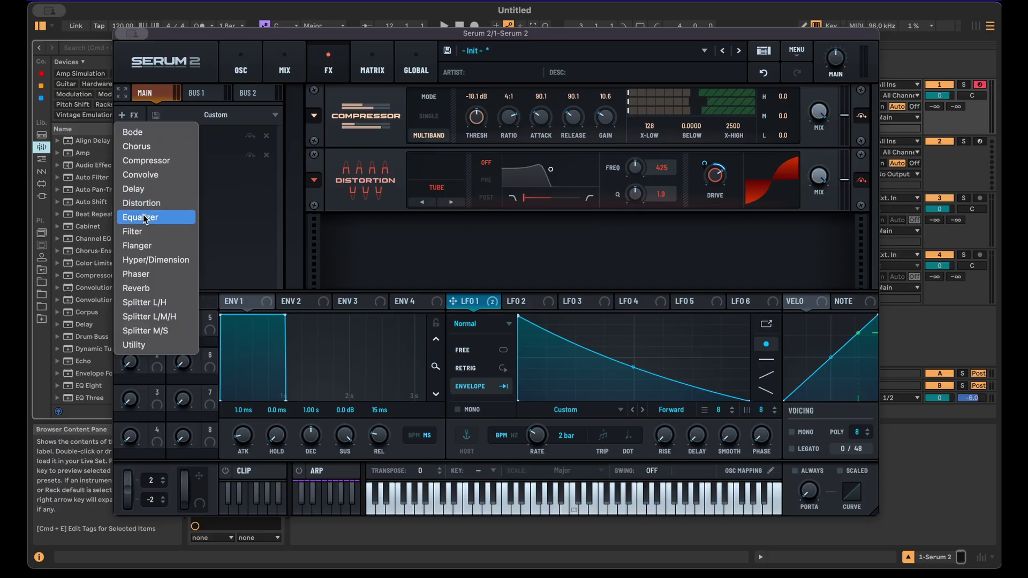
{"action": "left_click", "coordinate": [141, 217]}
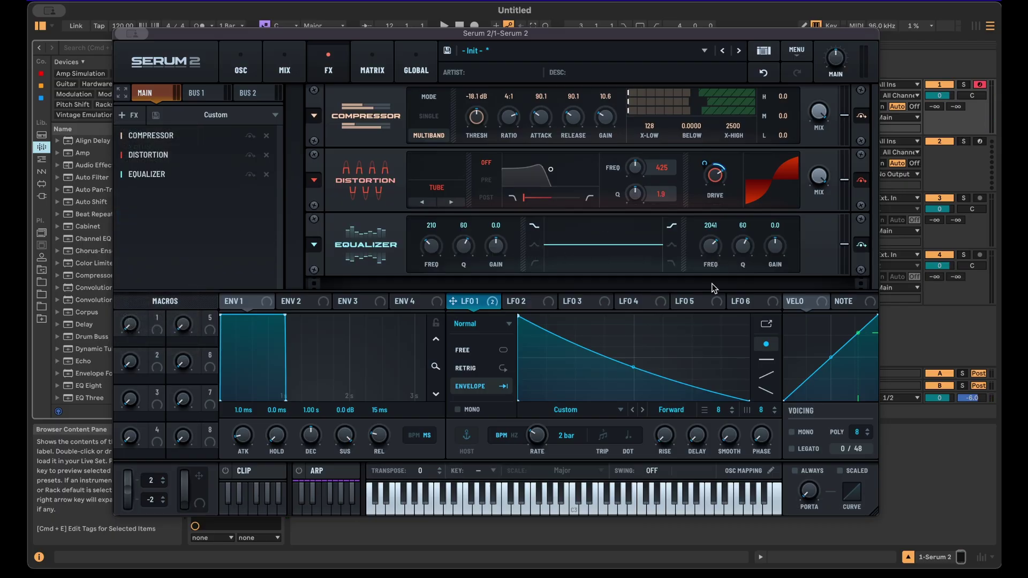
{"action": "left_click", "coordinate": [676, 264]}
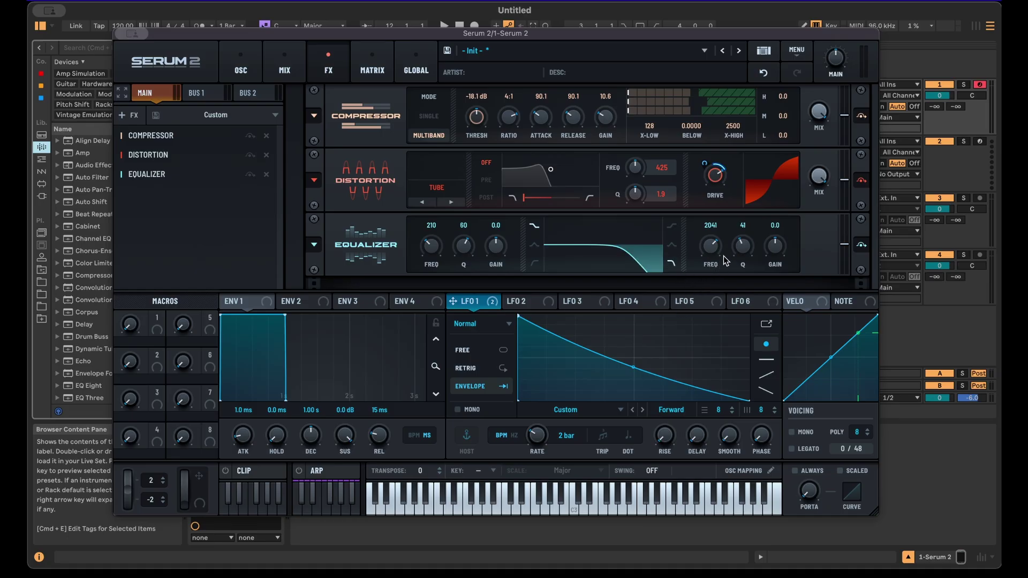
{"action": "scroll", "coordinate": [716, 255], "scroll_direction": "down", "scroll_amount": 5}
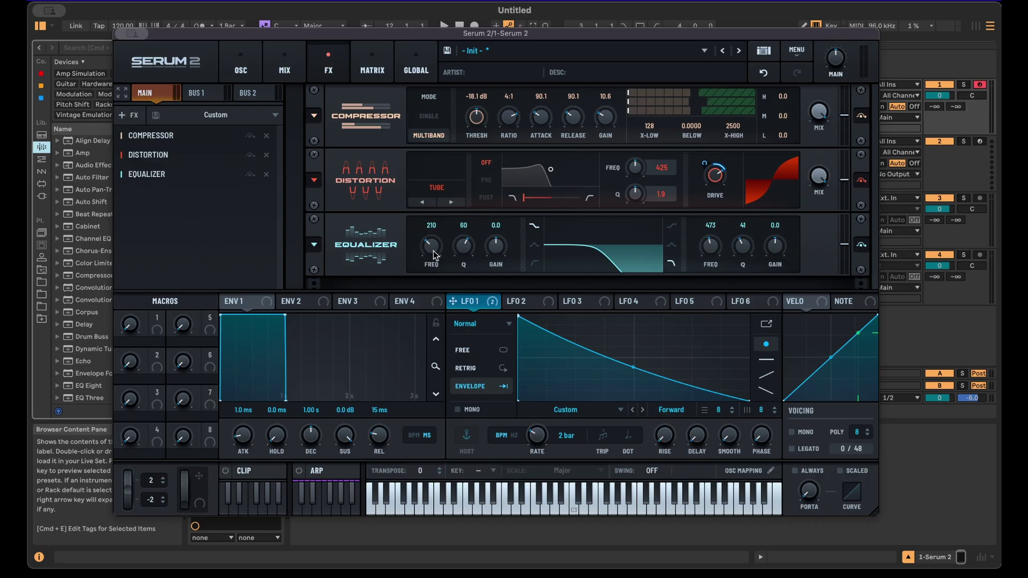
Add a Sin Fold Distortion with drive around 9%, followed by another Equalizer.
{"action": "left_click", "coordinate": [127, 115]}
{"action": "left_click", "coordinate": [143, 202]}
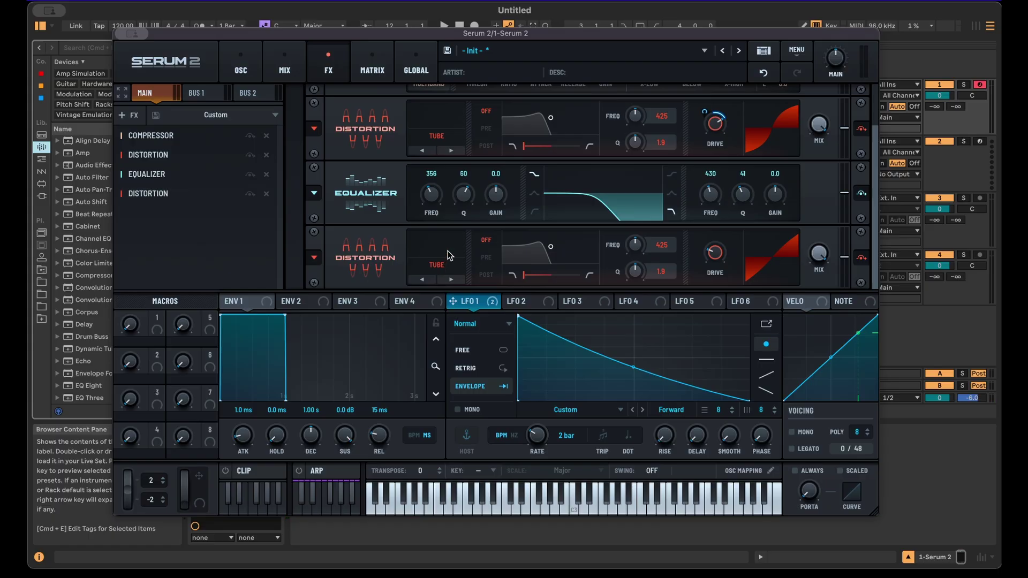
{"action": "left_click", "coordinate": [438, 264]}
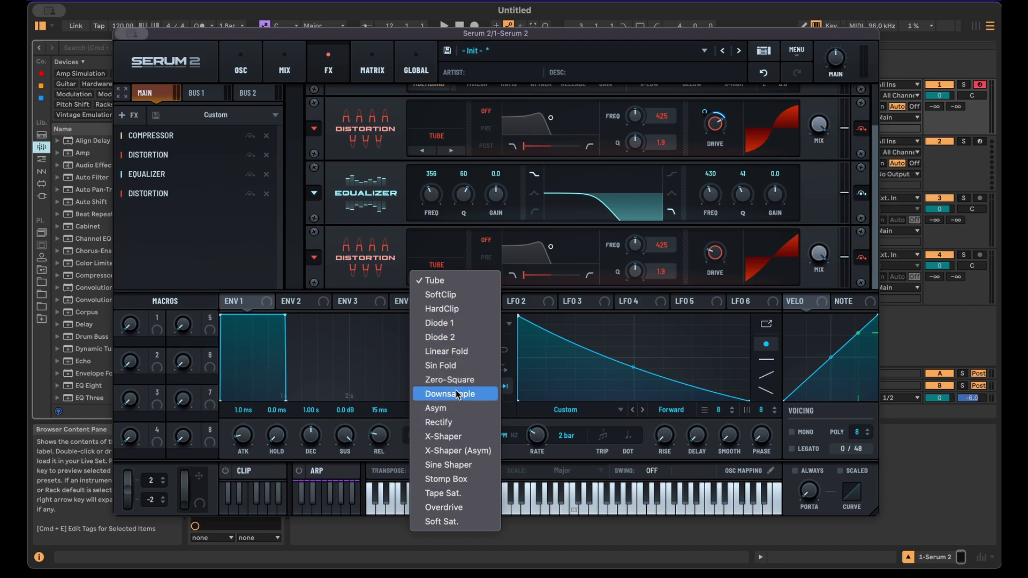
{"action": "left_click", "coordinate": [456, 366]}
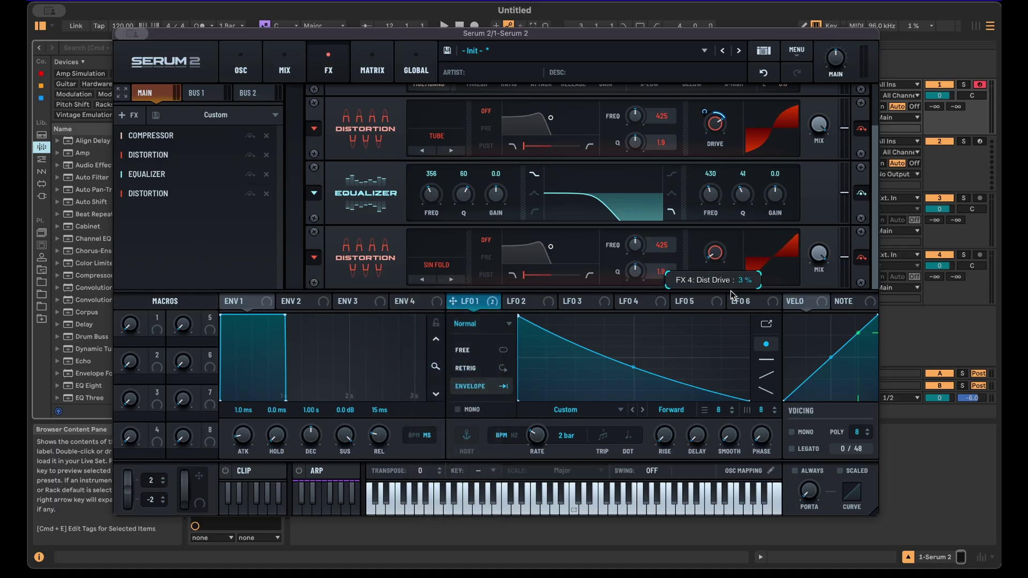
{"action": "mouse_move", "coordinate": [719, 259]}
{"action": "left_mouse_down"}
{"action": "mouse_move", "coordinate": [720, 236]}
{"action": "mouse_move", "coordinate": [722, 272]}
{"action": "left_mouse_up"}
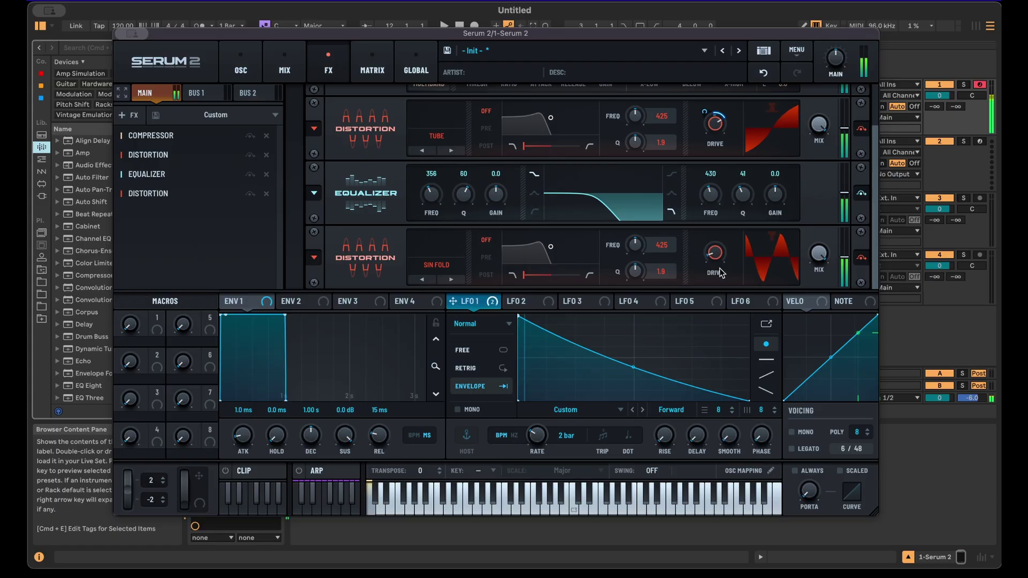
{"action": "left_click_drag", "start_coordinate": [717, 257], "coordinate": [718, 263]}
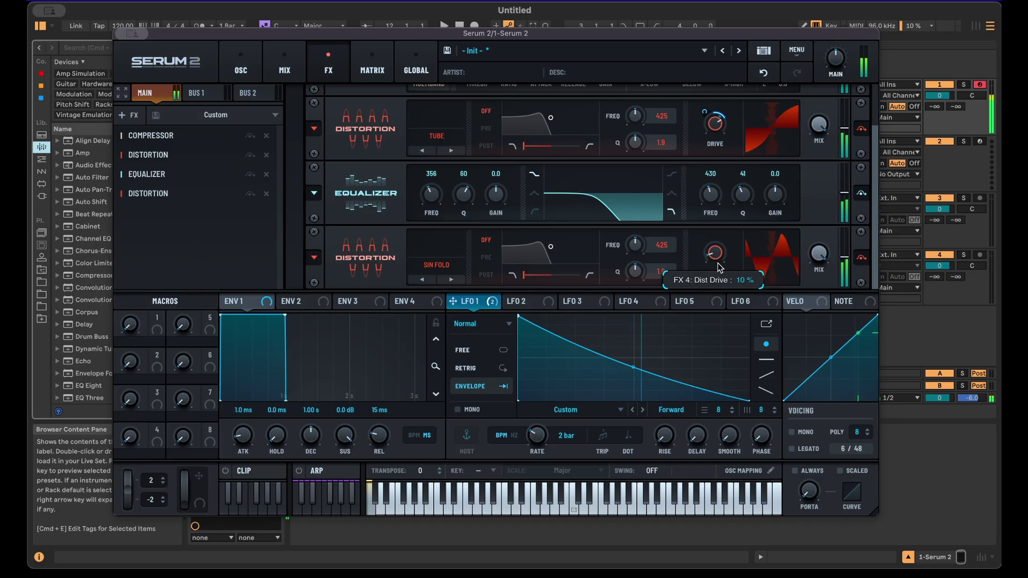
{"action": "left_click", "coordinate": [128, 115]}
{"action": "left_click", "coordinate": [159, 218]}
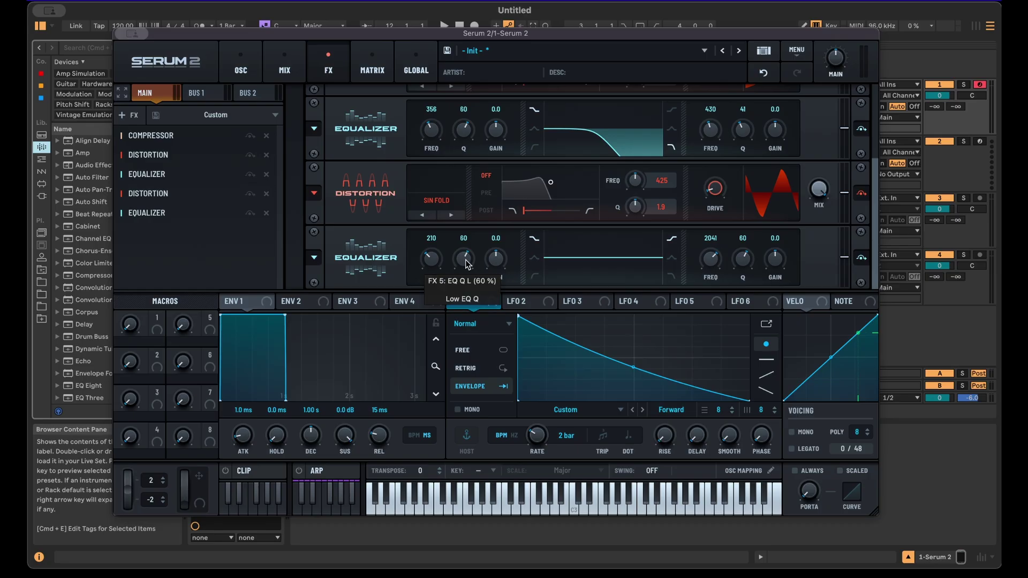
Make the new EQ's low band a bell at -5.8 dB gain with Q 44.
{"action": "left_click", "coordinate": [534, 258]}
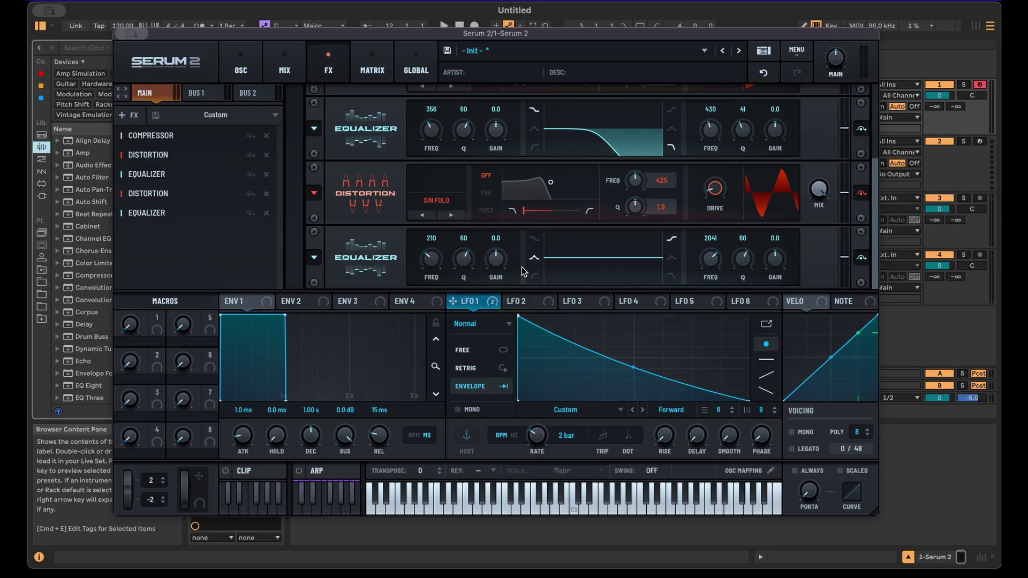
{"action": "left_click_drag", "start_coordinate": [501, 263], "coordinate": [495, 276]}
{"action": "left_click_drag", "start_coordinate": [465, 263], "coordinate": [440, 265]}
Add a multiband Compressor (threshold -15 dB, gain 13.1 dB), then another Distortion.
{"action": "left_click", "coordinate": [129, 115]}
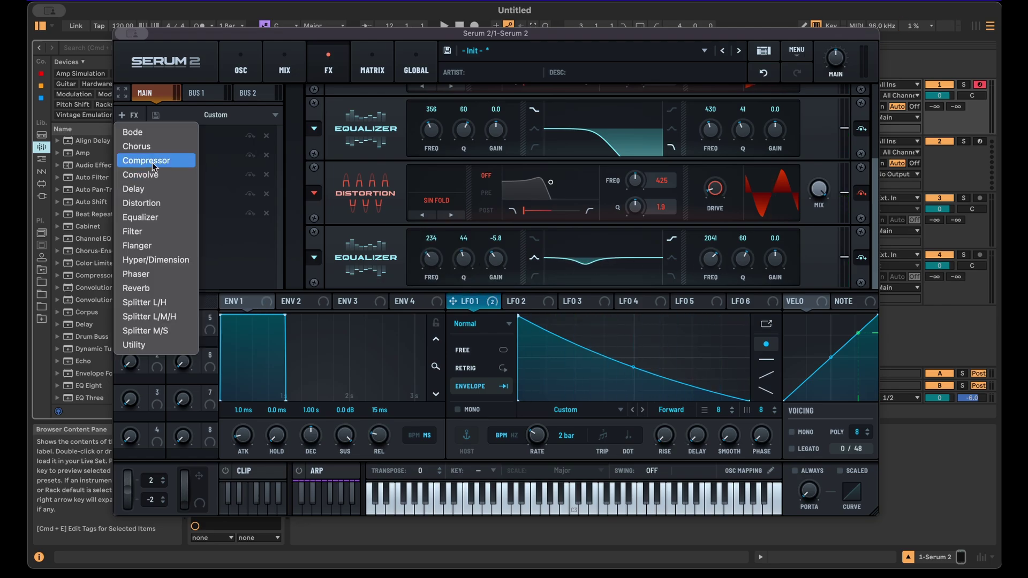
{"action": "left_click", "coordinate": [153, 167]}
{"action": "left_click", "coordinate": [420, 278]}
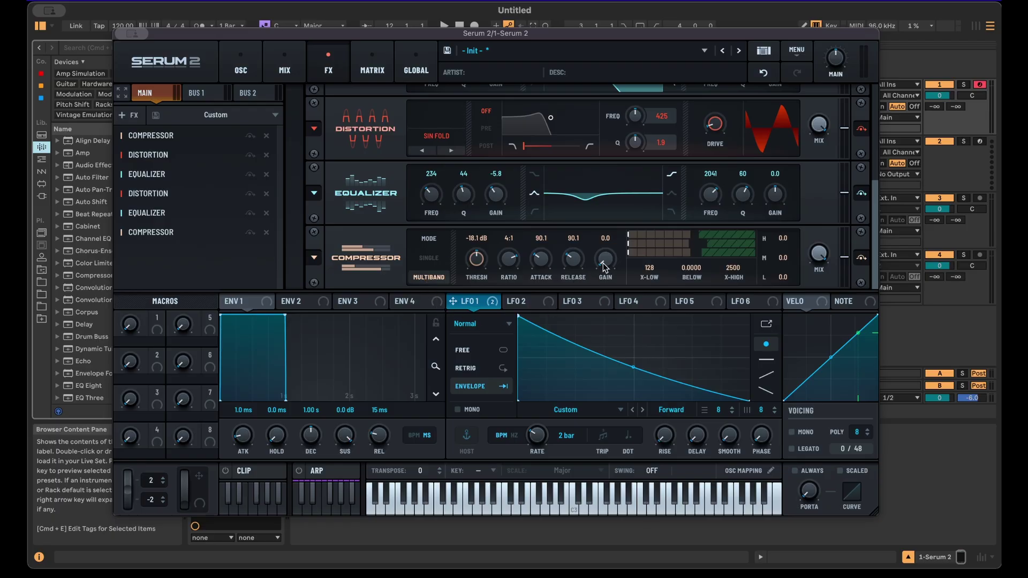
{"action": "left_click_drag", "start_coordinate": [607, 264], "coordinate": [612, 212]}
{"action": "left_click_drag", "start_coordinate": [482, 256], "coordinate": [486, 254]}
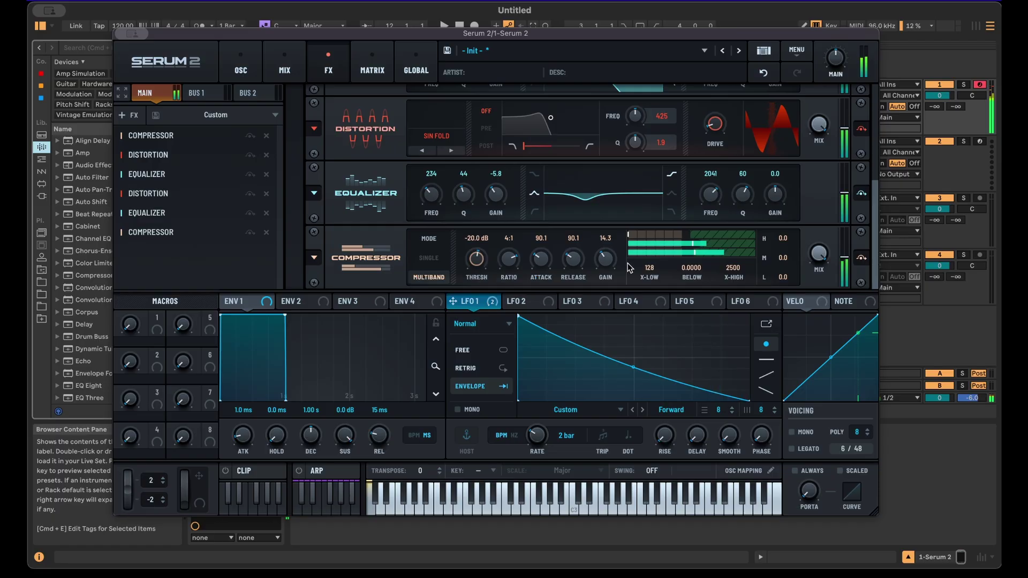
{"action": "left_click_drag", "start_coordinate": [603, 251], "coordinate": [601, 257]}
{"action": "left_click", "coordinate": [256, 270]}
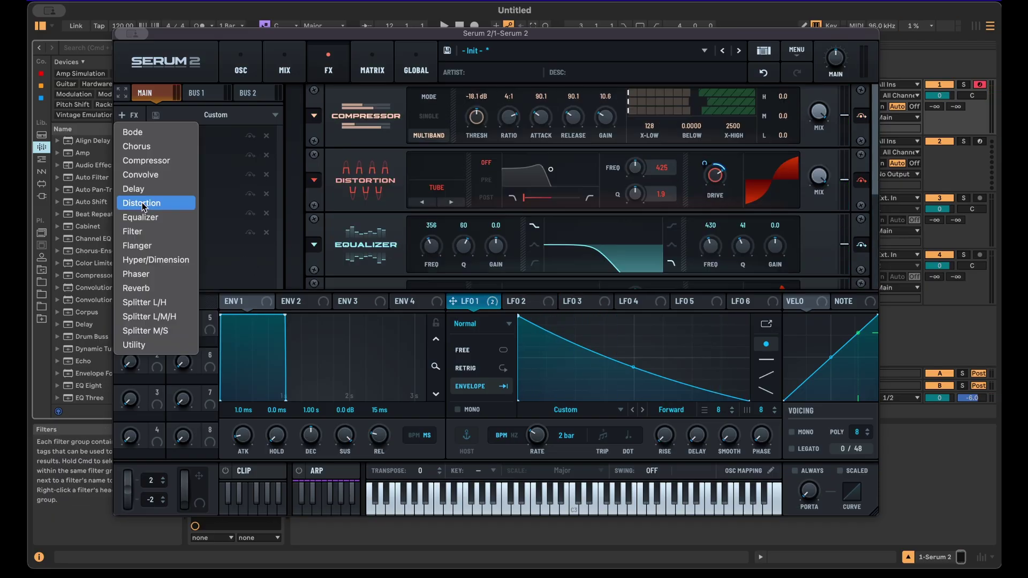
{"action": "left_click", "coordinate": [156, 202]}
Set the new Distortion to Tape Sat. with 77% drive.
{"action": "left_click", "coordinate": [434, 265]}
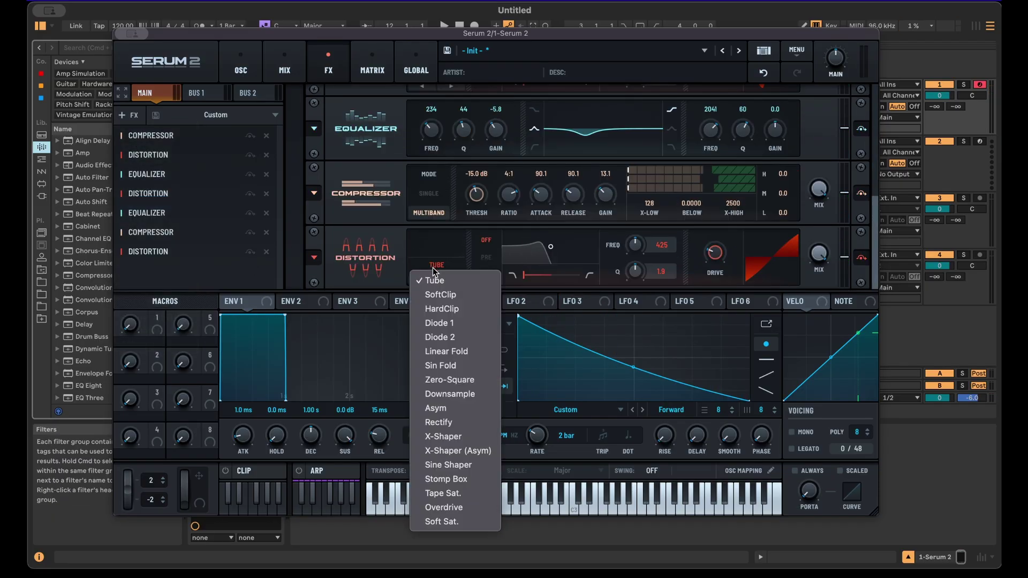
{"action": "left_click", "coordinate": [445, 492]}
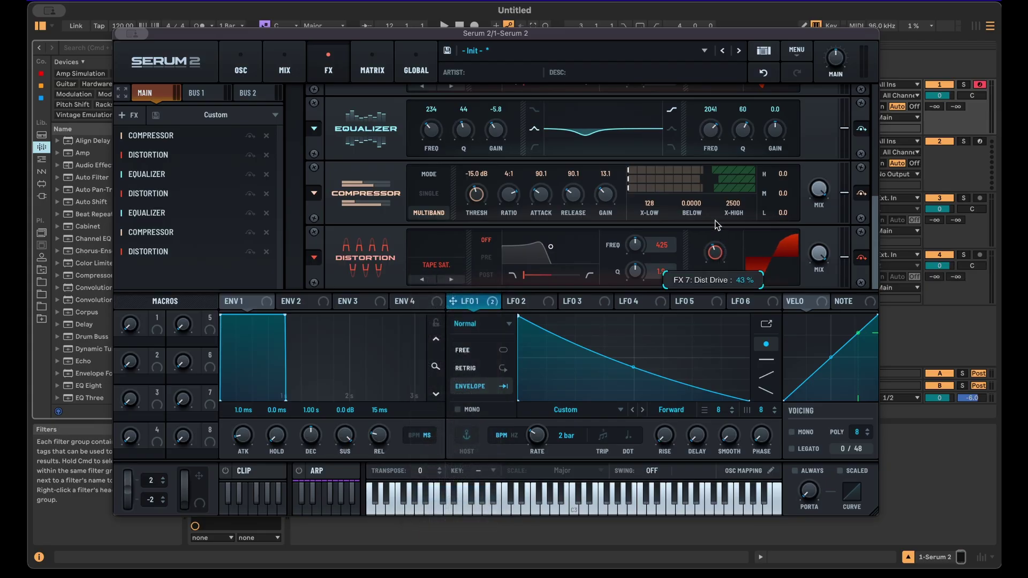
{"action": "left_click_drag", "start_coordinate": [717, 225], "coordinate": [720, 176]}
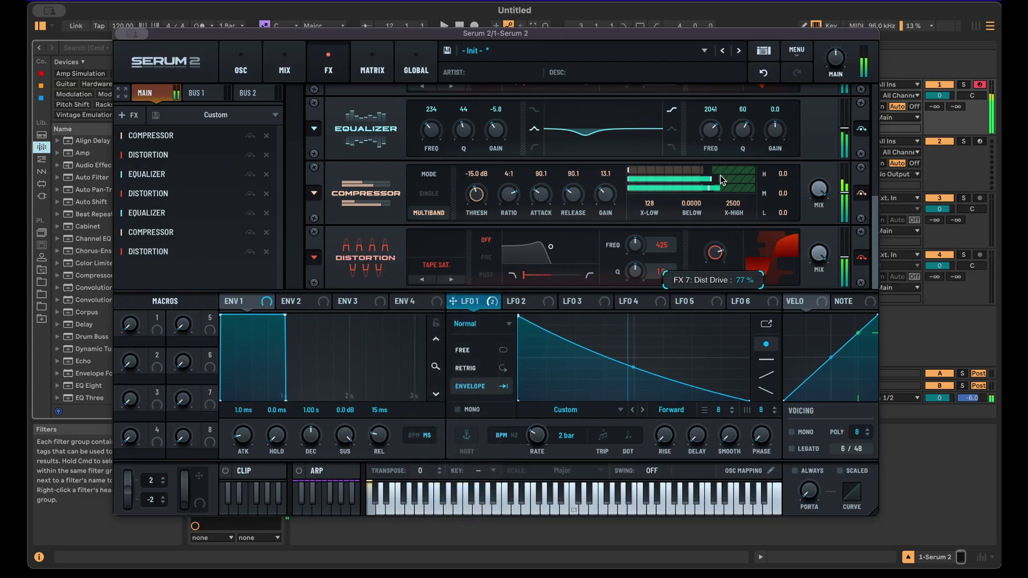
Add an Equalizer with its high band at 938 Hz boosted 3.5 dB.
{"action": "left_click", "coordinate": [207, 277]}
{"action": "left_click", "coordinate": [142, 215]}
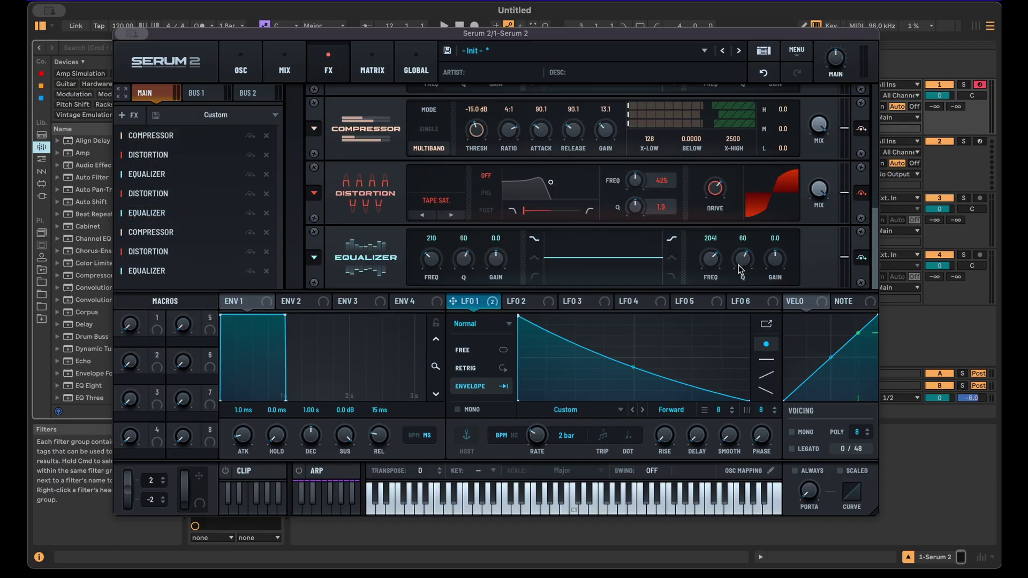
{"action": "left_click_drag", "start_coordinate": [775, 260], "coordinate": [776, 248]}
{"action": "left_click_drag", "start_coordinate": [710, 259], "coordinate": [706, 281]}
{"action": "left_click_drag", "start_coordinate": [773, 265], "coordinate": [772, 271]}
{"action": "left_click_drag", "start_coordinate": [710, 260], "coordinate": [710, 267]}
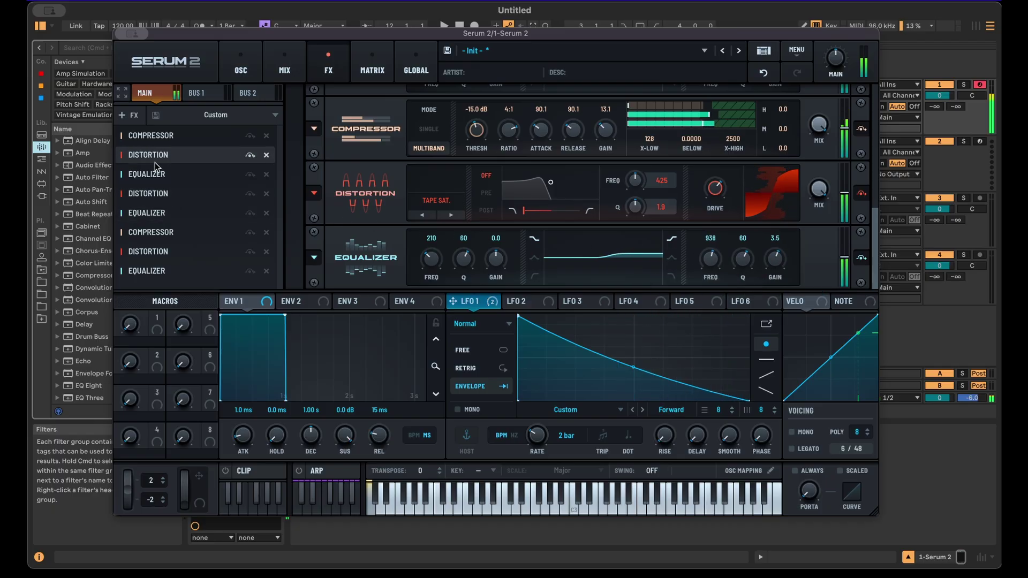
Add an Overdrive Distortion with 72% drive and a stack of 2.
{"action": "left_click", "coordinate": [134, 122]}
{"action": "left_click", "coordinate": [155, 176]}
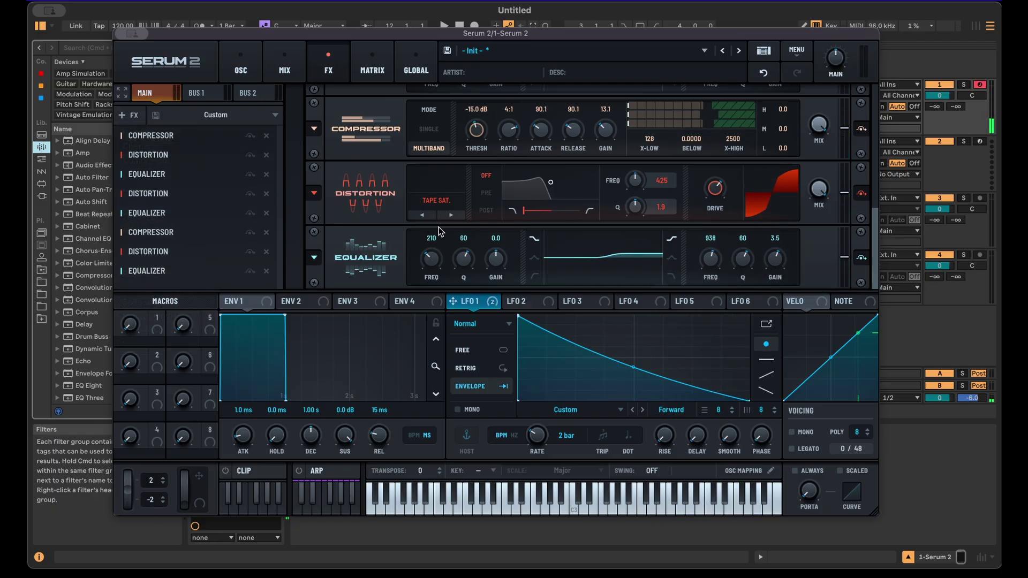
{"action": "left_click", "coordinate": [442, 265]}
{"action": "left_click", "coordinate": [458, 493]}
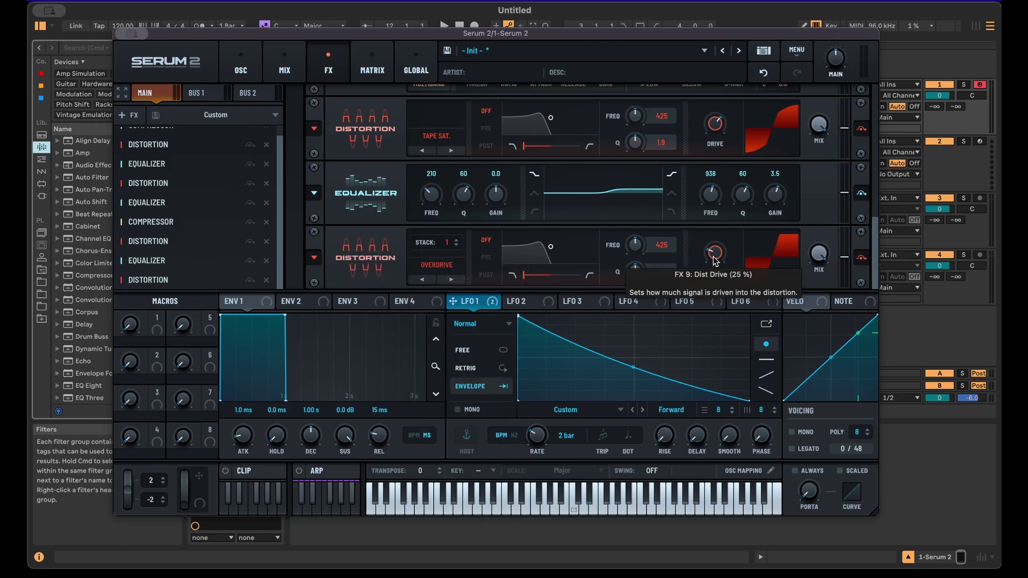
{"action": "left_click_drag", "start_coordinate": [715, 261], "coordinate": [724, 202]}
{"action": "mouse_move", "coordinate": [446, 243]}
{"action": "left_mouse_down"}
{"action": "mouse_move", "coordinate": [453, 184]}
{"action": "mouse_move", "coordinate": [458, 253]}
{"action": "left_mouse_up"}
Add a Compressor with threshold -14.7 dB and gain 5.2 dB.
{"action": "left_click", "coordinate": [127, 115]}
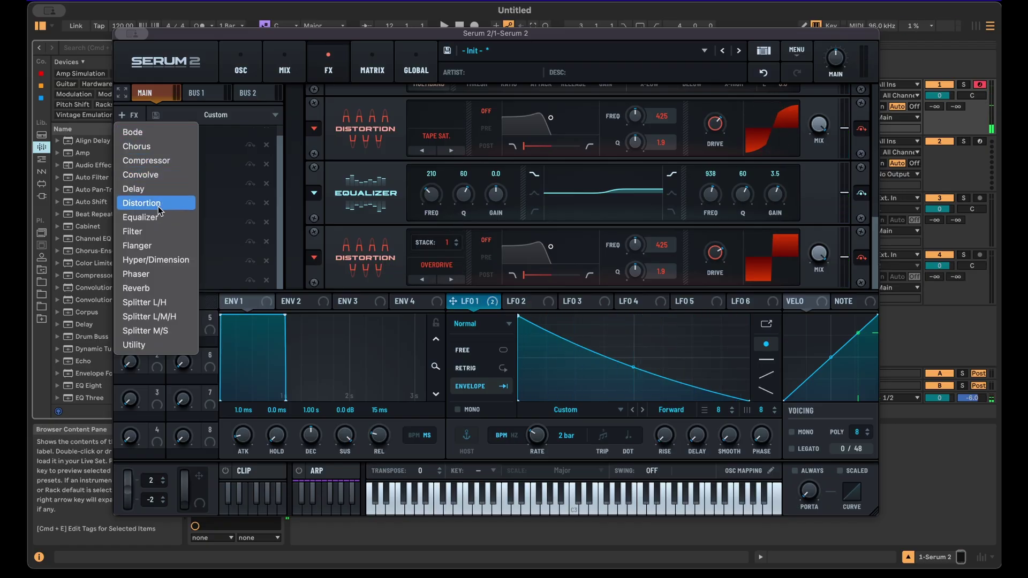
{"action": "left_click", "coordinate": [168, 164]}
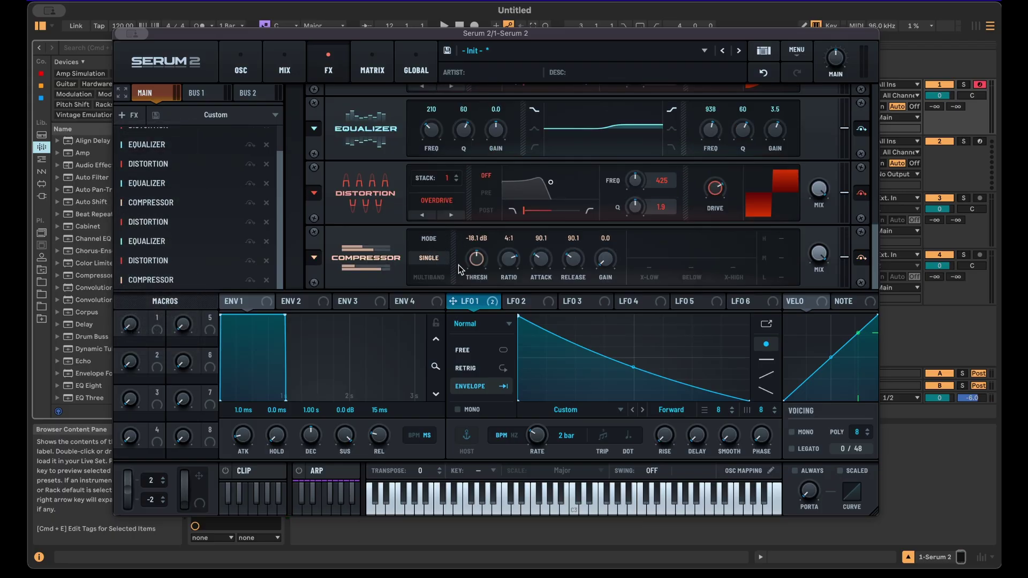
{"action": "left_click_drag", "start_coordinate": [600, 261], "coordinate": [604, 239]}
{"action": "left_click_drag", "start_coordinate": [478, 258], "coordinate": [491, 259]}
{"action": "left_click_drag", "start_coordinate": [605, 263], "coordinate": [607, 260]}
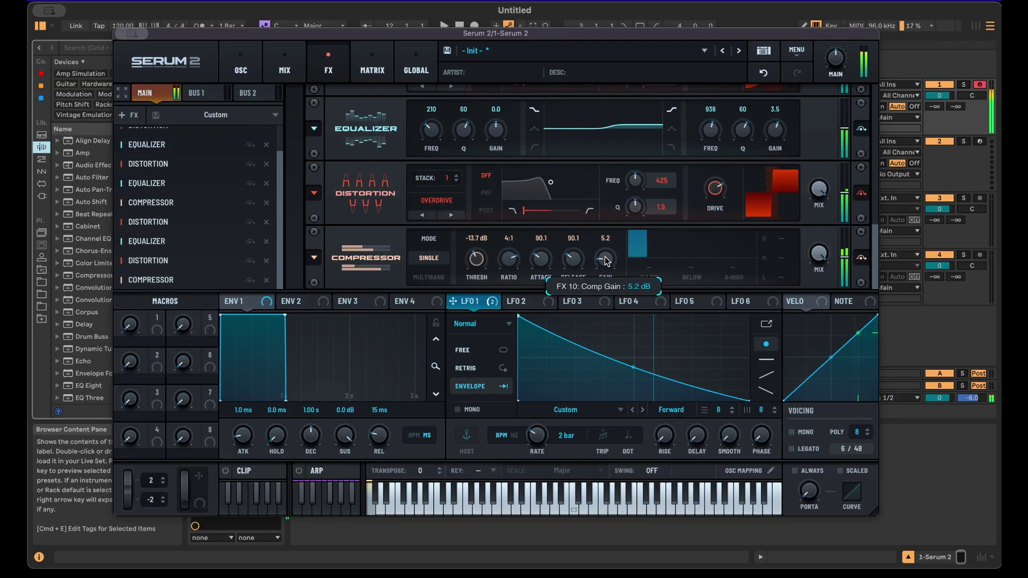
Add a Reverb with low/high cuts near 51 and 70, slightly smaller, placed before the final Compressor.
{"action": "left_click", "coordinate": [126, 114]}
{"action": "left_click", "coordinate": [156, 279]}
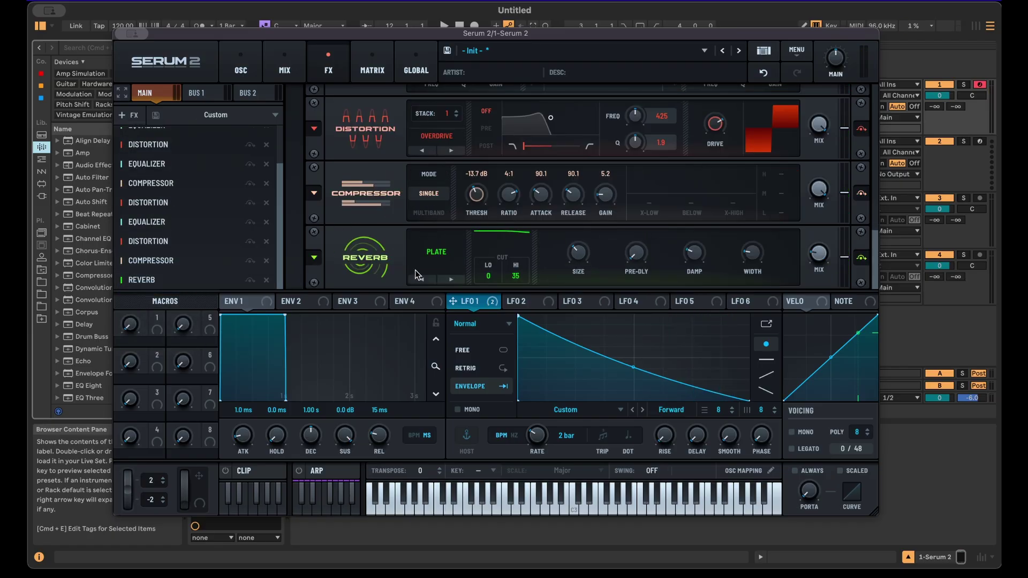
{"action": "left_click_drag", "start_coordinate": [500, 244], "coordinate": [505, 197]}
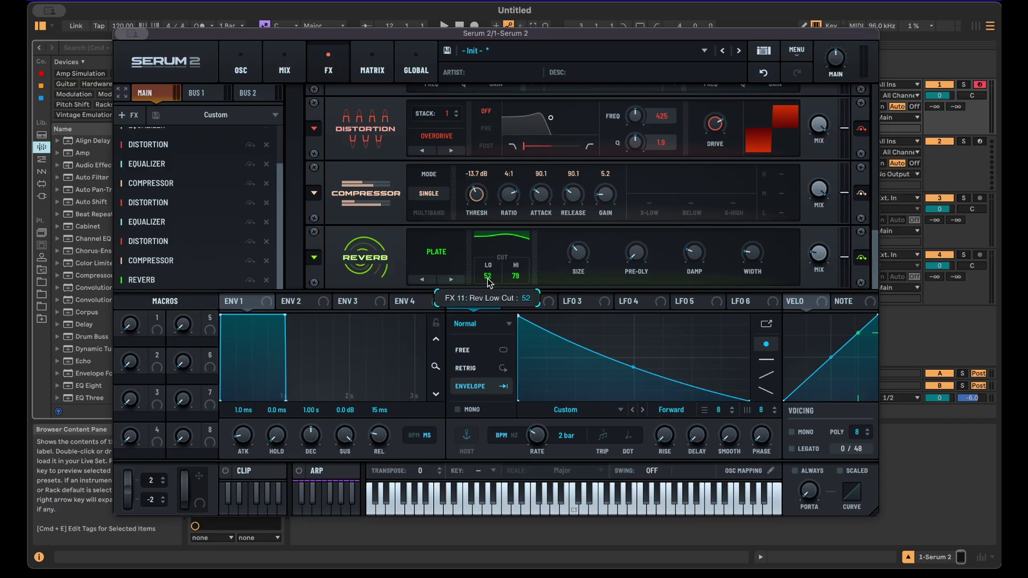
{"action": "left_click_drag", "start_coordinate": [515, 277], "coordinate": [514, 281]}
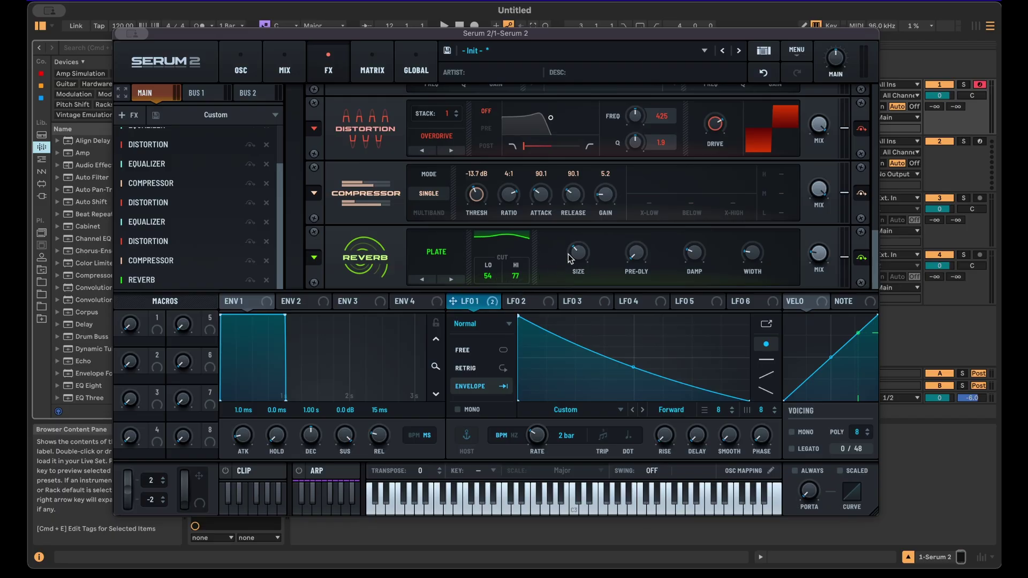
{"action": "left_click_drag", "start_coordinate": [572, 253], "coordinate": [573, 257]}
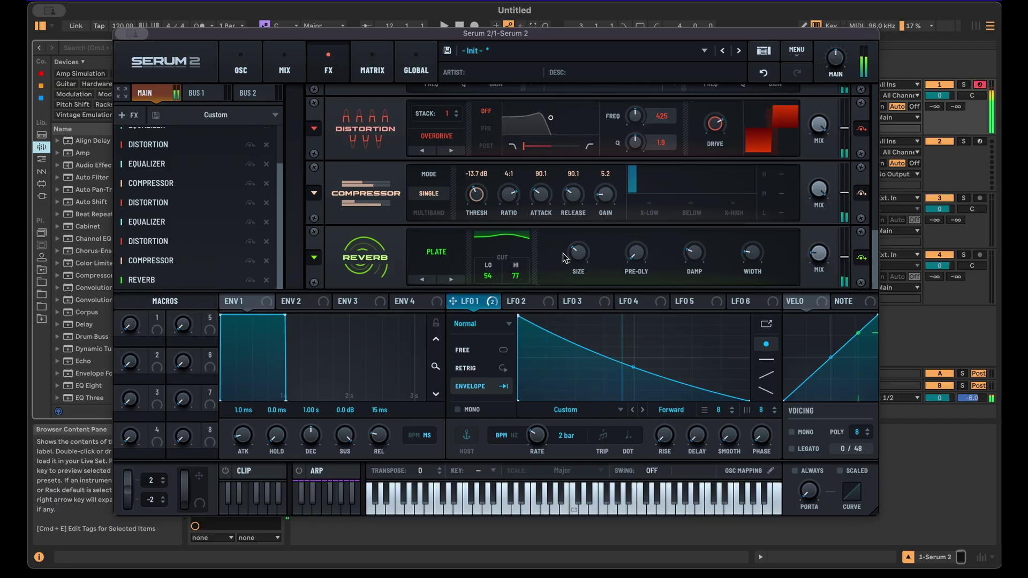
{"action": "left_click_drag", "start_coordinate": [169, 279], "coordinate": [172, 264]}
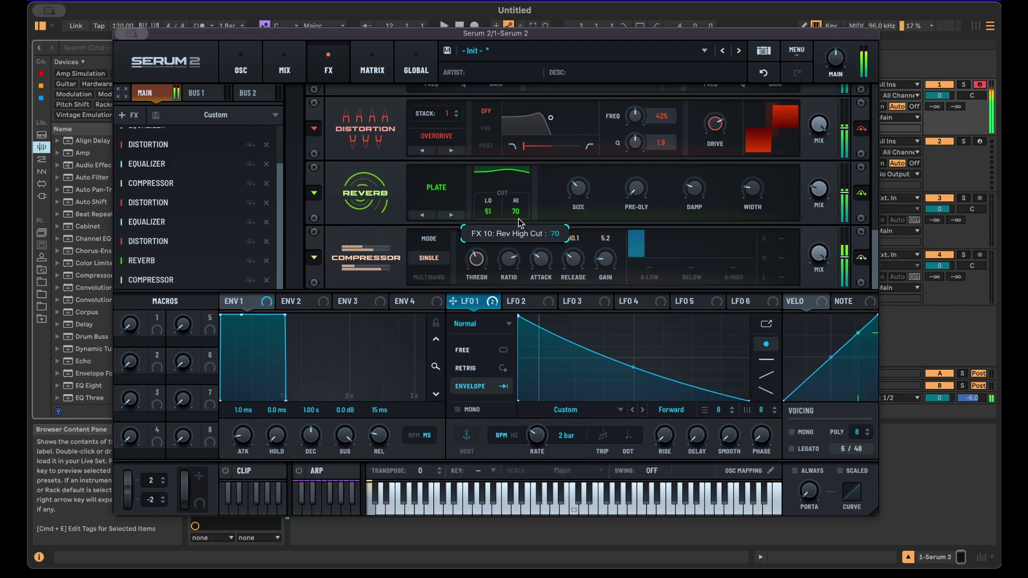
Nudge the reverb mix, then switch the last filter to MG Low 18 and lower its cutoff.
{"action": "left_click_drag", "start_coordinate": [823, 194], "coordinate": [824, 191]}
{"action": "scroll", "coordinate": [476, 251], "scroll_direction": "down", "scroll_amount": 2}
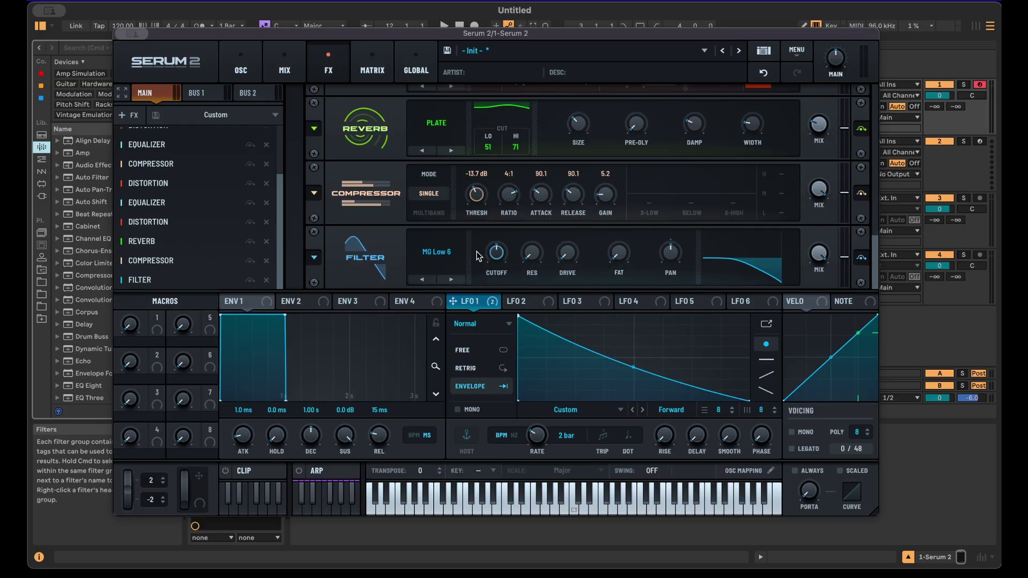
{"action": "left_click", "coordinate": [451, 279]}
{"action": "left_click", "coordinate": [451, 279]}
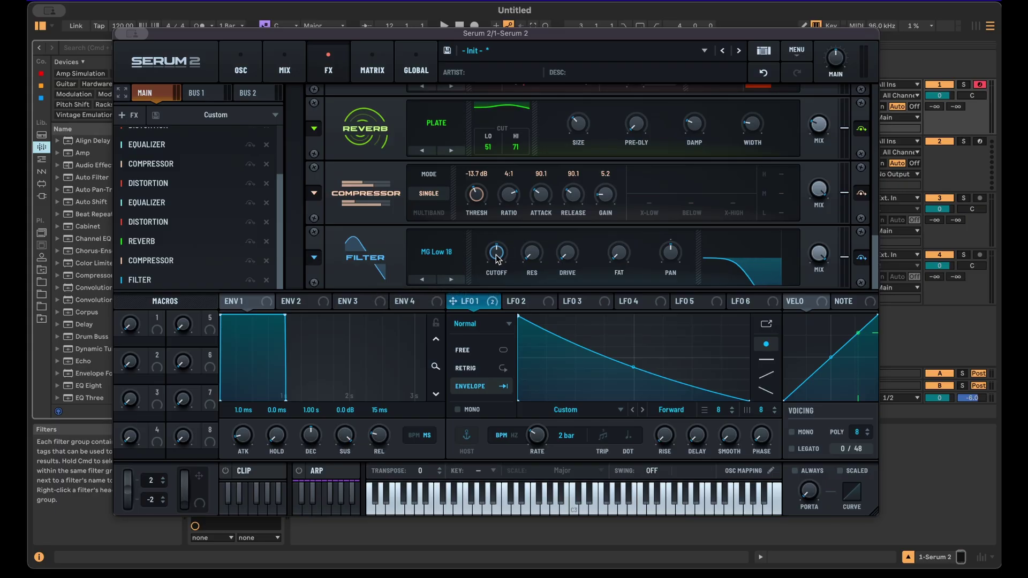
{"action": "left_click_drag", "start_coordinate": [498, 256], "coordinate": [502, 260]}
{"action": "left_click_drag", "start_coordinate": [496, 252], "coordinate": [513, 321]}
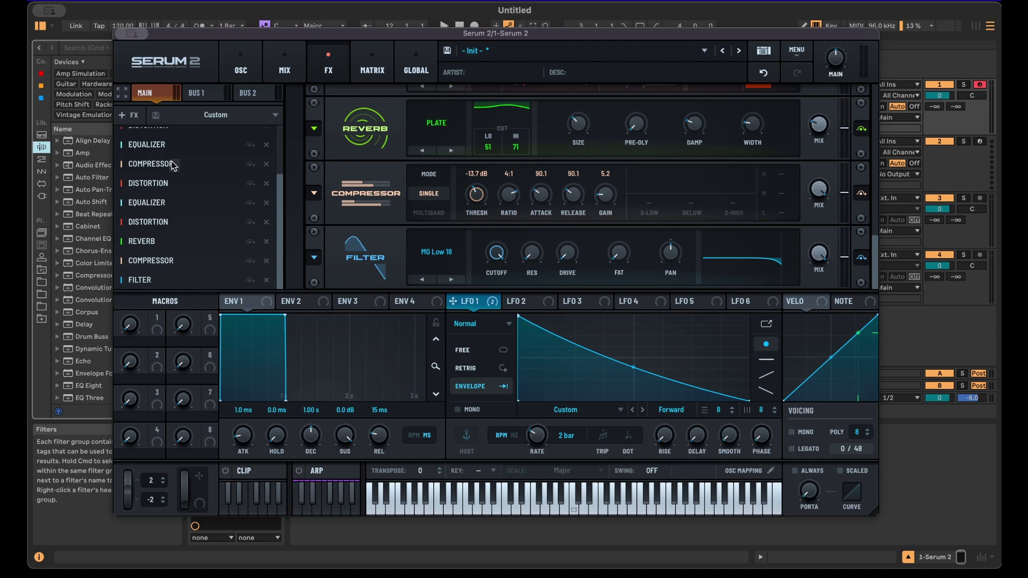
Add another Filter effect and move it up right after the distortion.
{"action": "left_click", "coordinate": [136, 113]}
{"action": "left_click", "coordinate": [138, 229]}
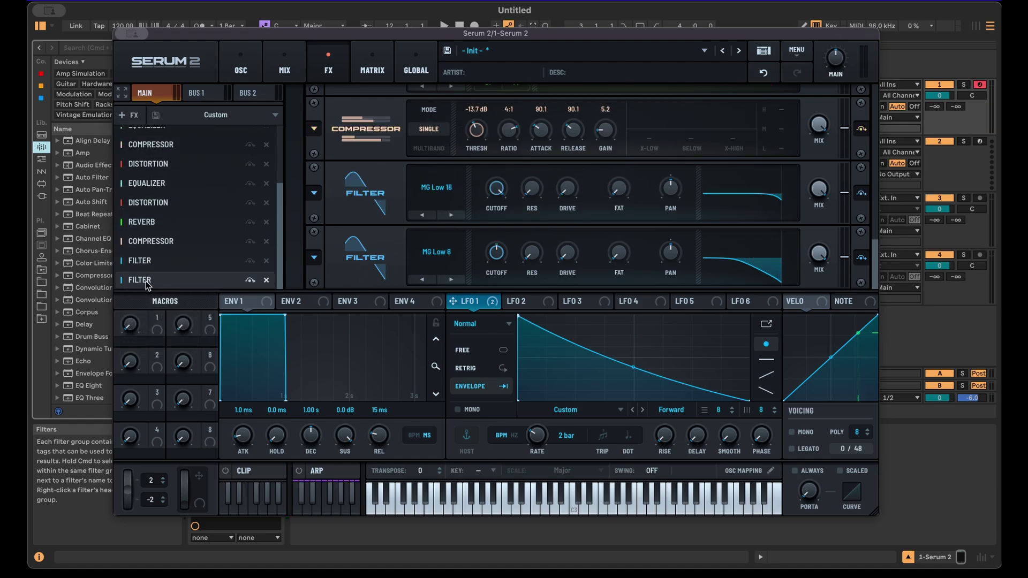
{"action": "mouse_move", "coordinate": [146, 285]}
{"action": "left_mouse_down"}
{"action": "mouse_move", "coordinate": [167, 240]}
{"action": "mouse_move", "coordinate": [160, 221]}
{"action": "left_mouse_up"}
{"action": "scroll", "coordinate": [479, 171], "scroll_direction": "up", "scroll_amount": 3}
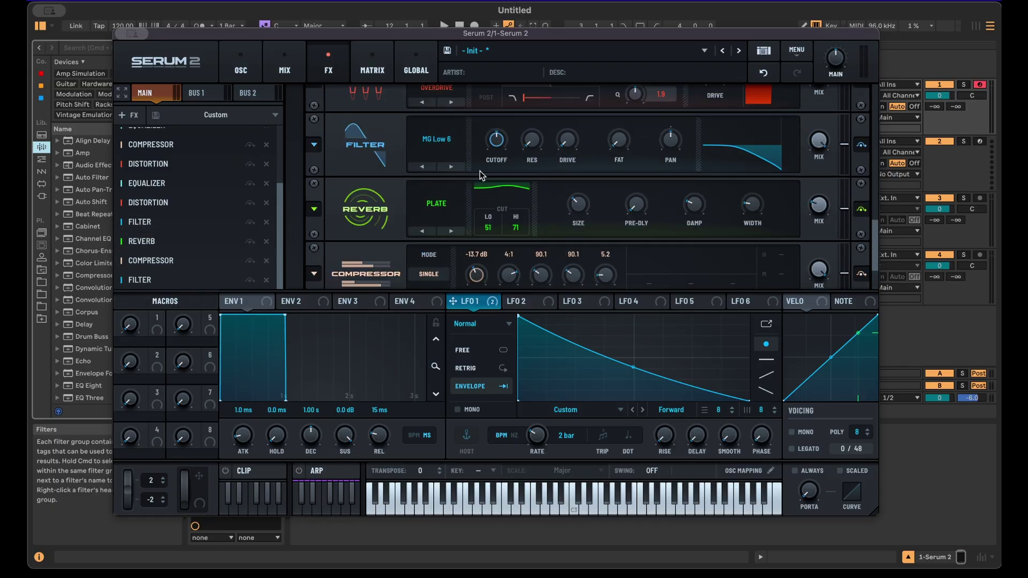
Route LFO 2 to the new filter's cutoff, switch its rate to Hz and speed it up.
{"action": "left_click", "coordinate": [520, 309]}
{"action": "left_click_drag", "start_coordinate": [547, 304], "coordinate": [495, 140]}
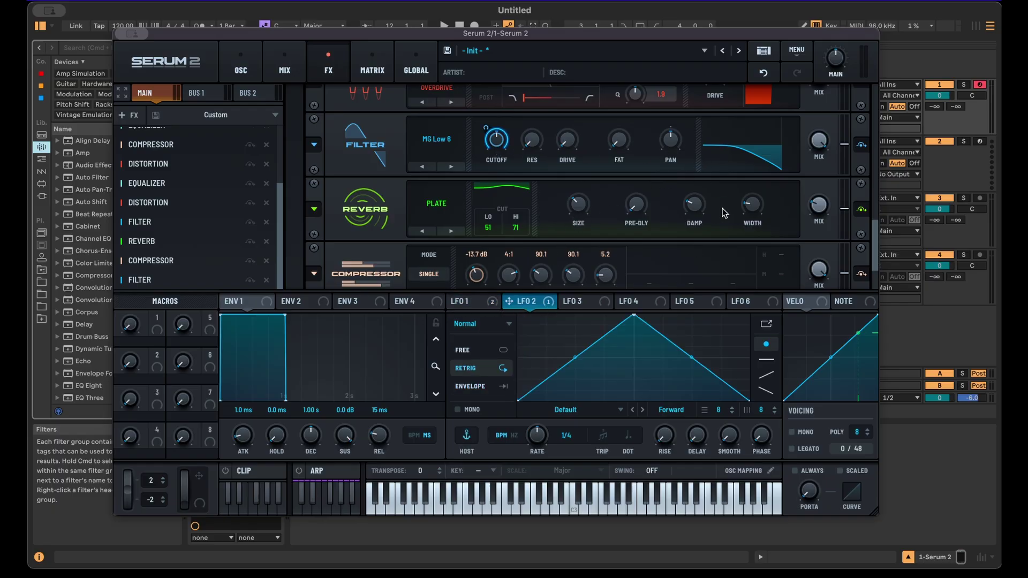
{"action": "key", "text": "a"}
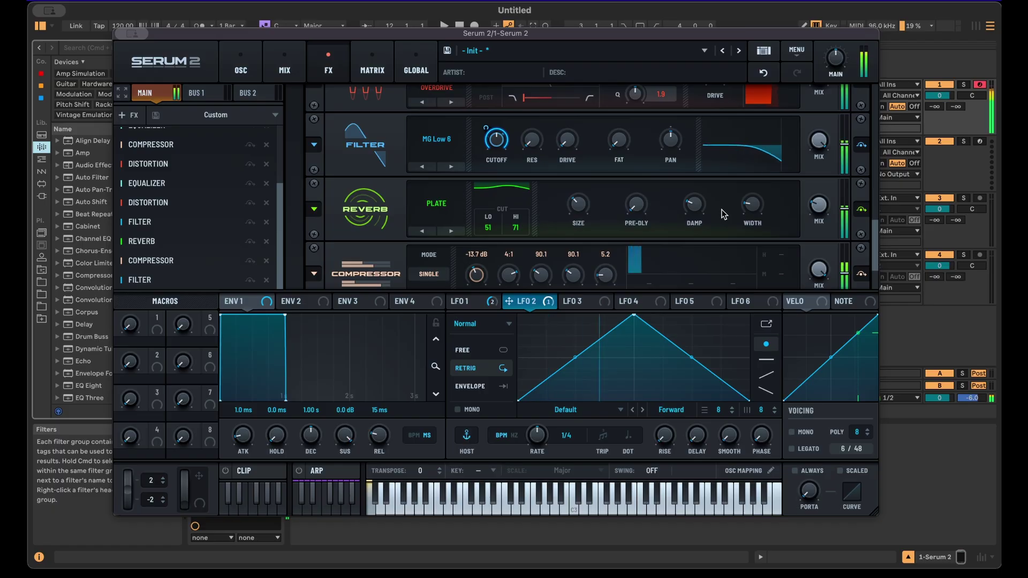
{"action": "left_click", "coordinate": [517, 436]}
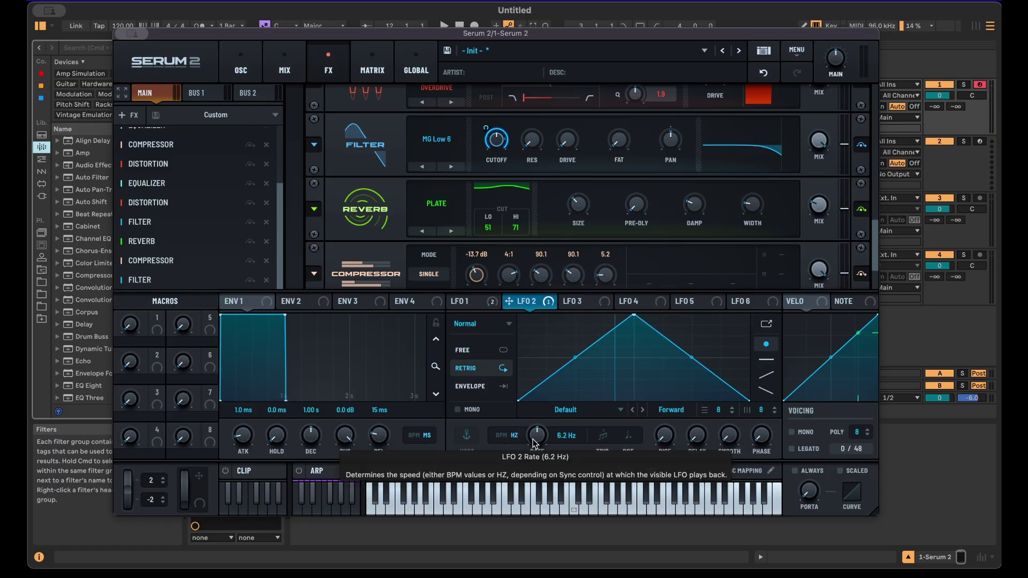
{"action": "left_click_drag", "start_coordinate": [534, 444], "coordinate": [541, 483]}
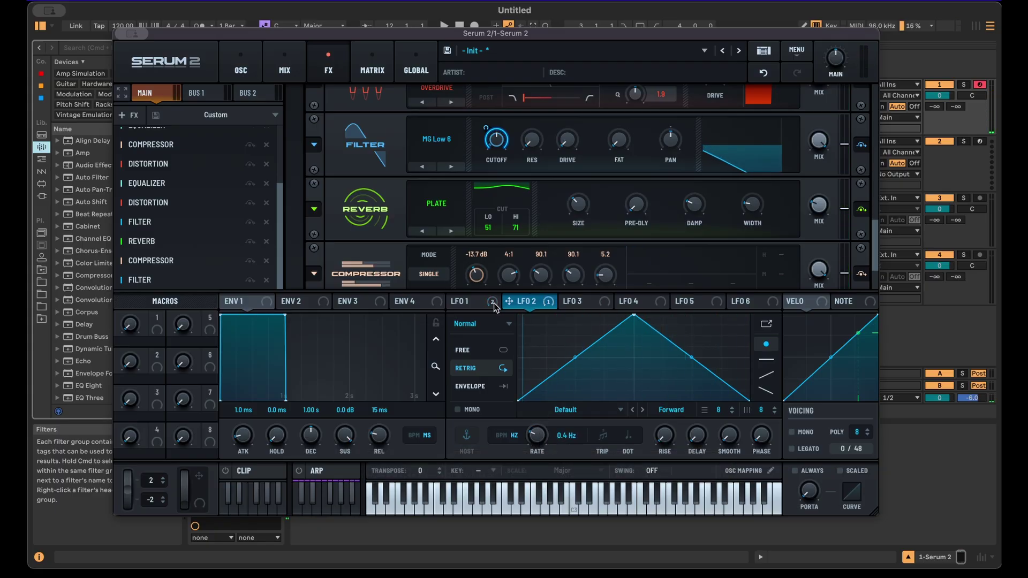
{"action": "left_click", "coordinate": [471, 301]}
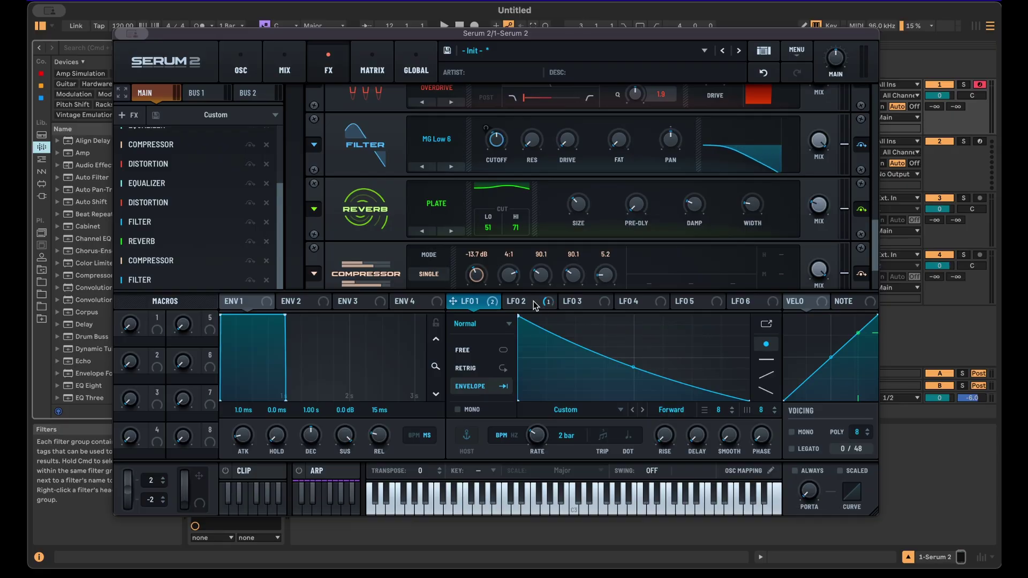
{"action": "left_click", "coordinate": [536, 303]}
{"action": "left_click", "coordinate": [491, 303]}
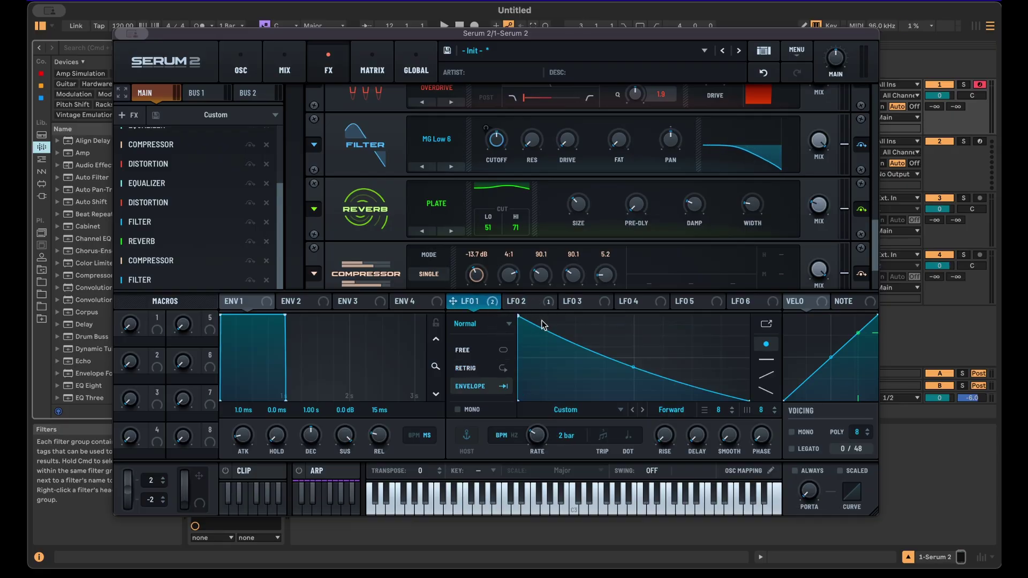
{"action": "left_click", "coordinate": [533, 302]}
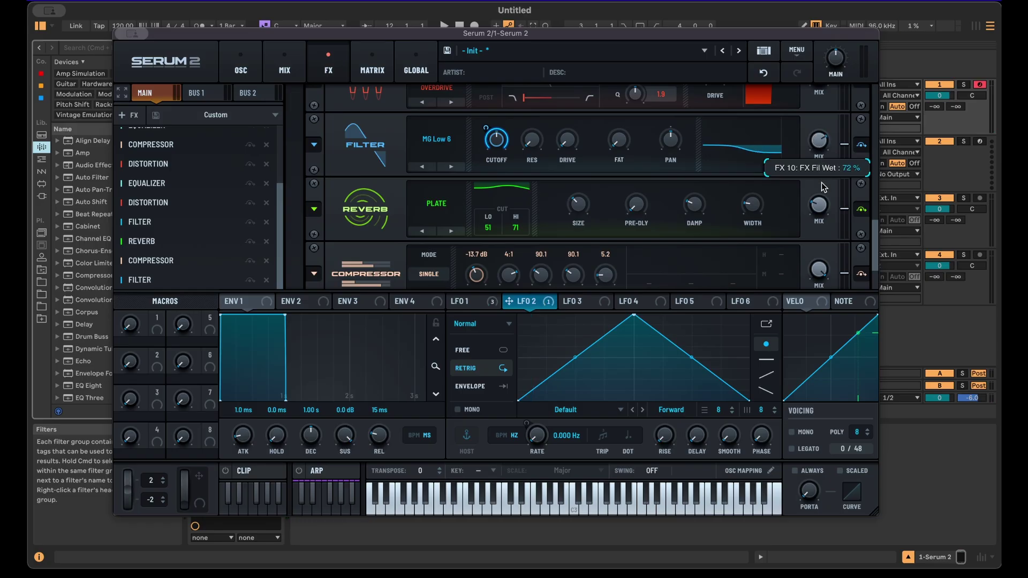
Route LFO 1 to the new filter's MIX knob with a 0 to 73 range, then audition.
{"action": "left_click", "coordinate": [476, 304]}
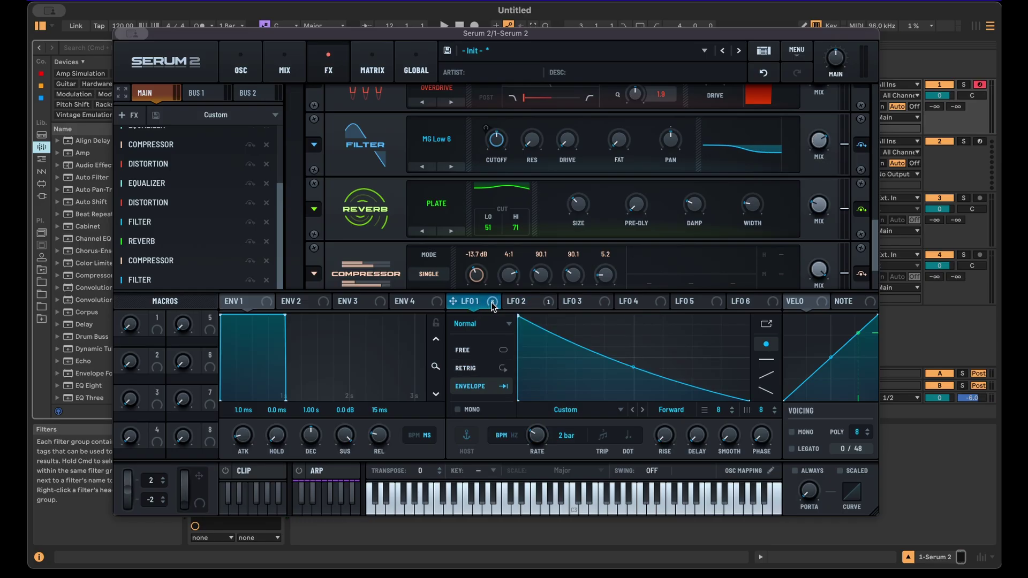
{"action": "left_click_drag", "start_coordinate": [492, 306], "coordinate": [814, 106]}
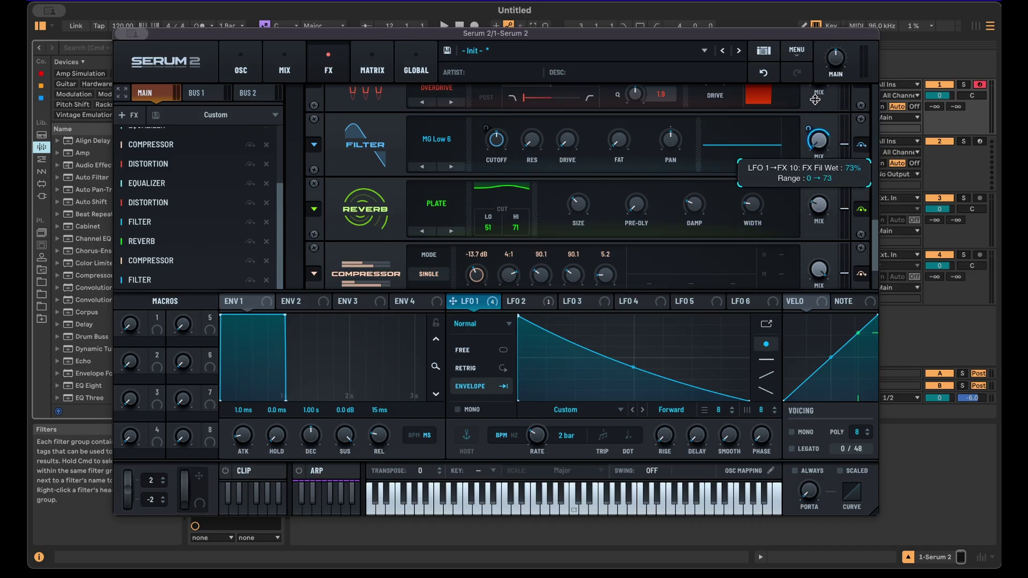
{"action": "mouse_move", "coordinate": [819, 155]}
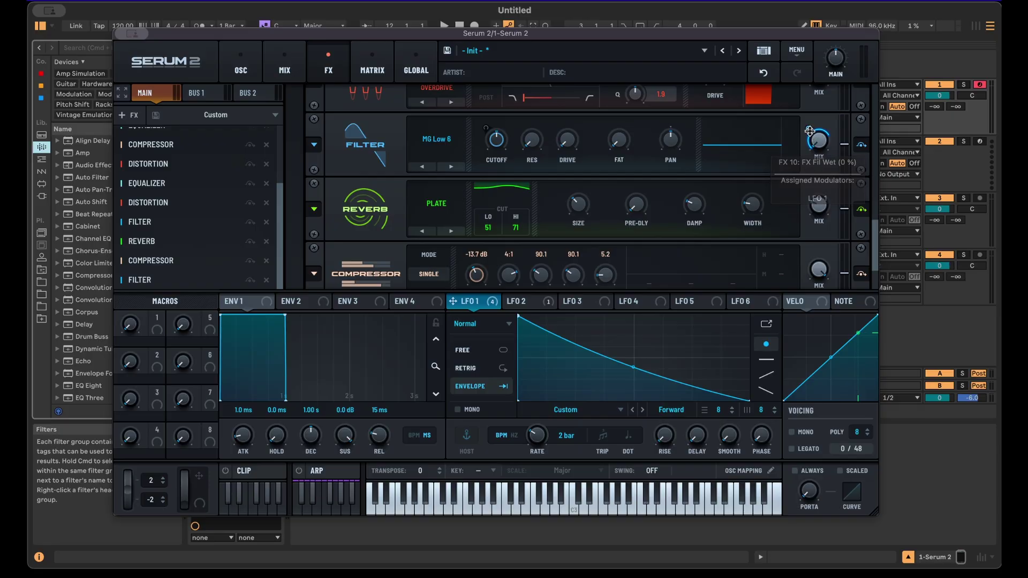
{"action": "mouse_move", "coordinate": [808, 126]}
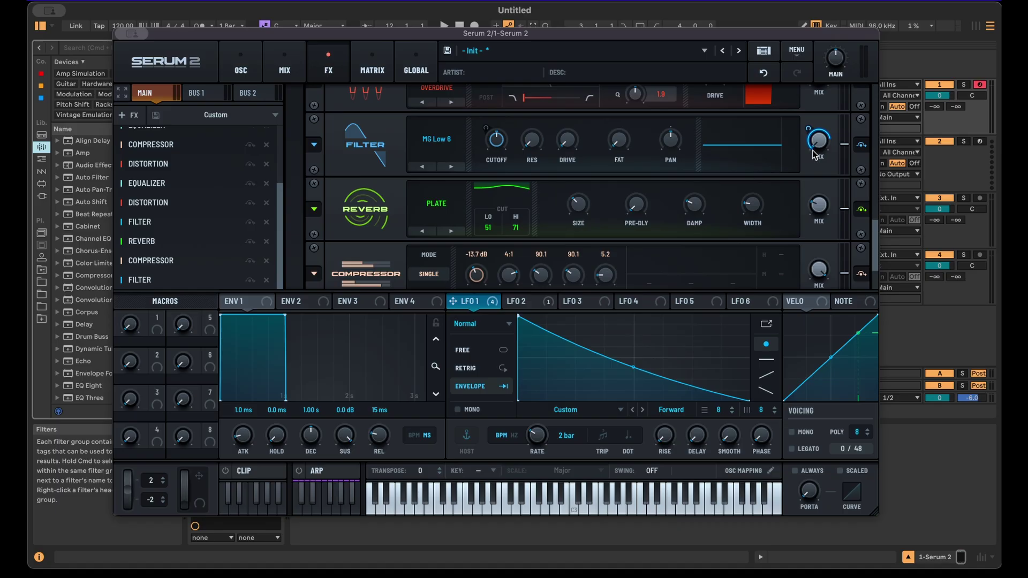
{"action": "key", "text": "a"}
Audition the oscillators by toggling Sub, A and B off and back on.
{"action": "left_click", "coordinate": [240, 67]}
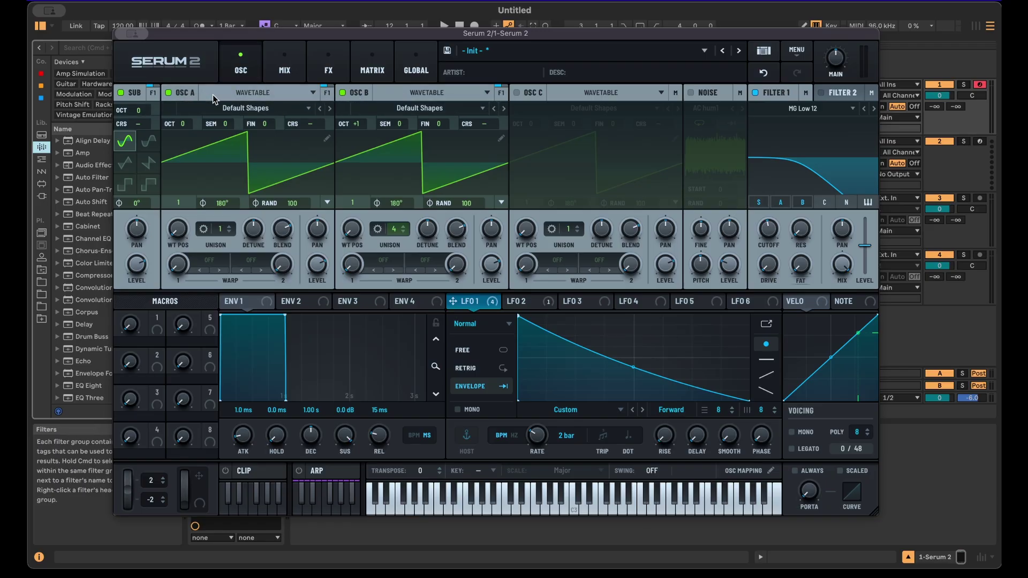
{"action": "left_click", "coordinate": [178, 95]}
{"action": "left_click", "coordinate": [344, 93]}
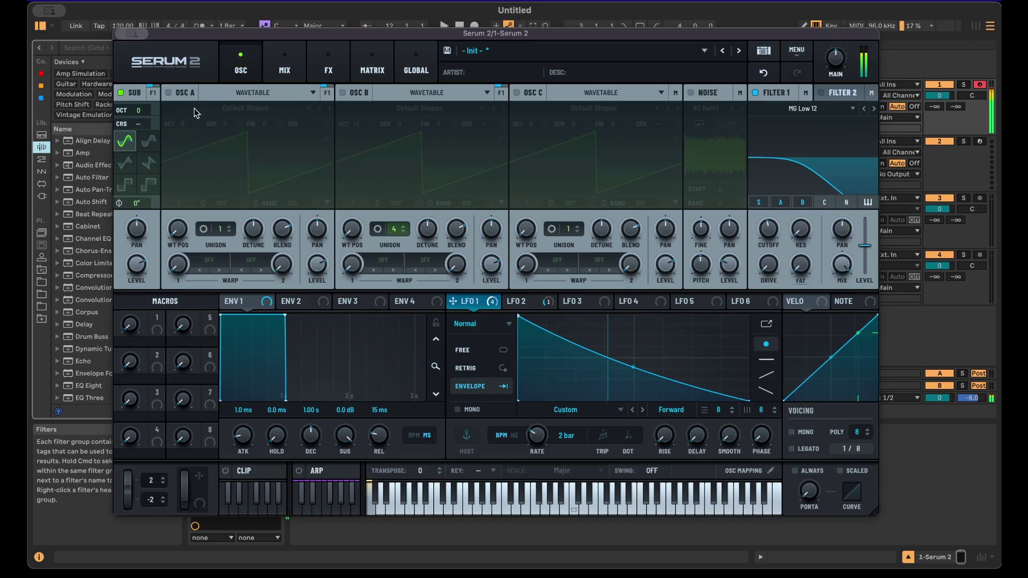
{"action": "left_click", "coordinate": [121, 94]}
{"action": "left_click", "coordinate": [169, 93]}
{"action": "left_click", "coordinate": [343, 94]}
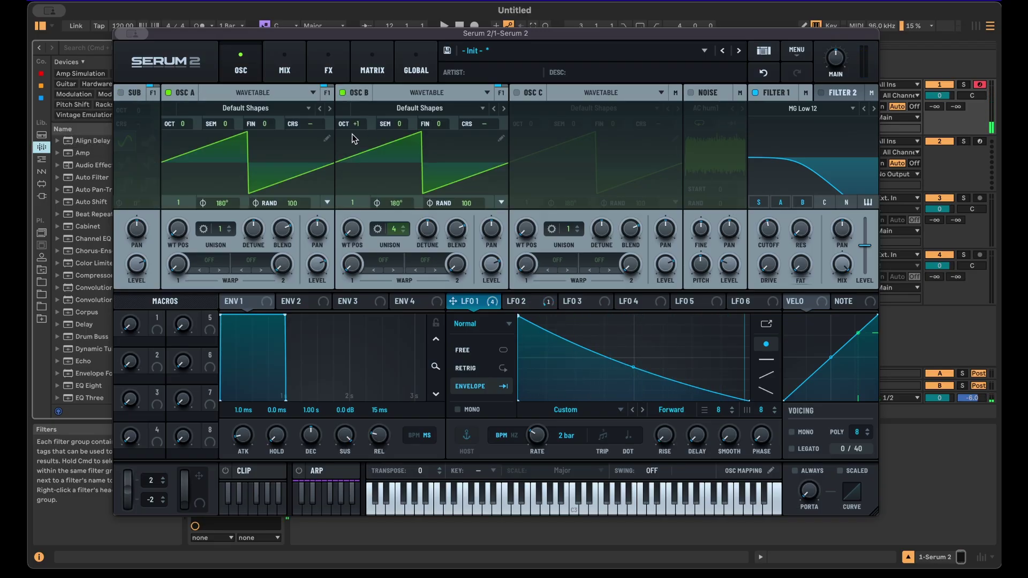
{"action": "key", "text": "a"}
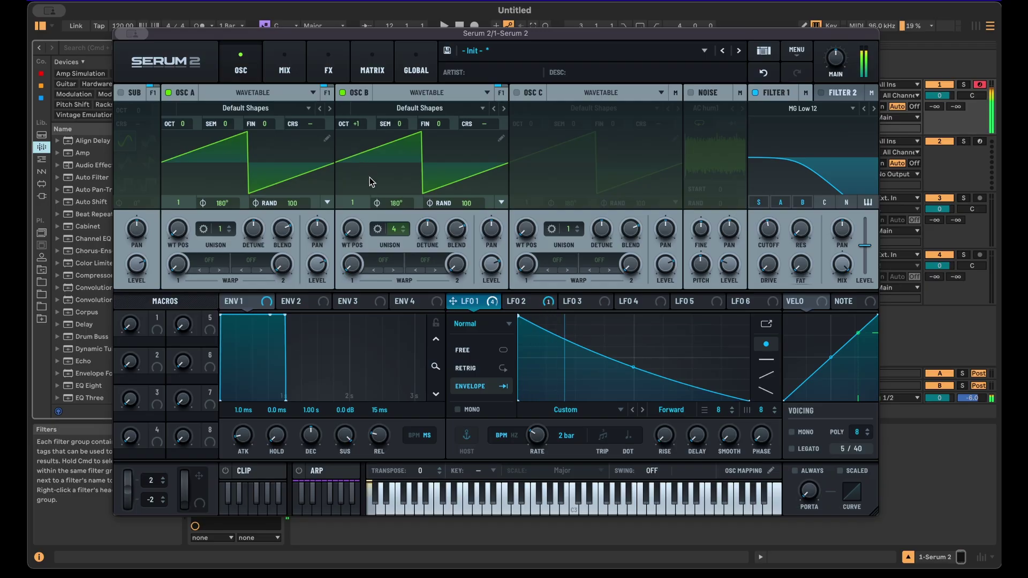
{"action": "left_click", "coordinate": [121, 93]}
Set the Sub oscillator's routing to Direct and play a low C to check.
{"action": "left_click", "coordinate": [153, 93]}
{"action": "left_click", "coordinate": [188, 110]}
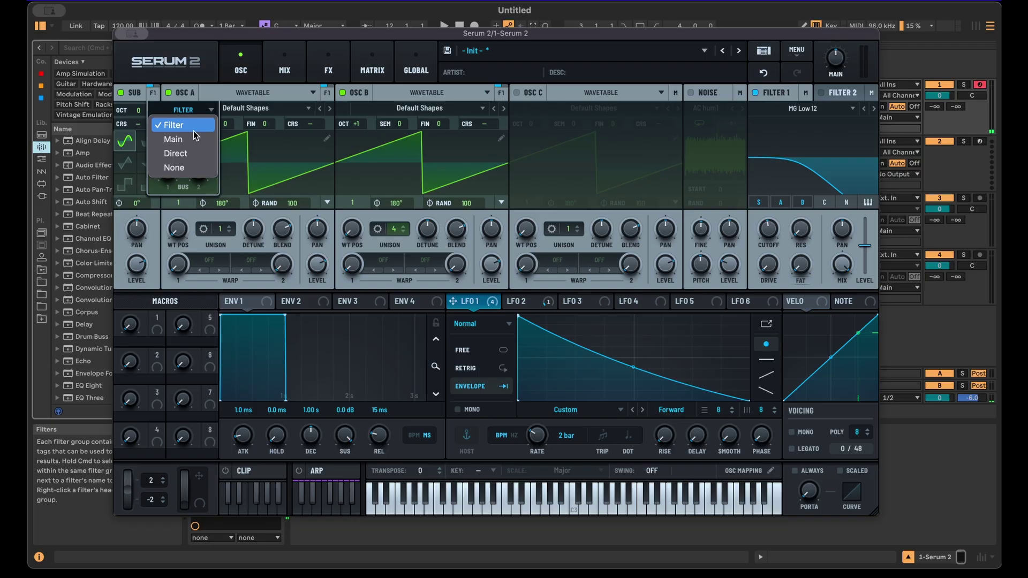
{"action": "left_click", "coordinate": [188, 153]}
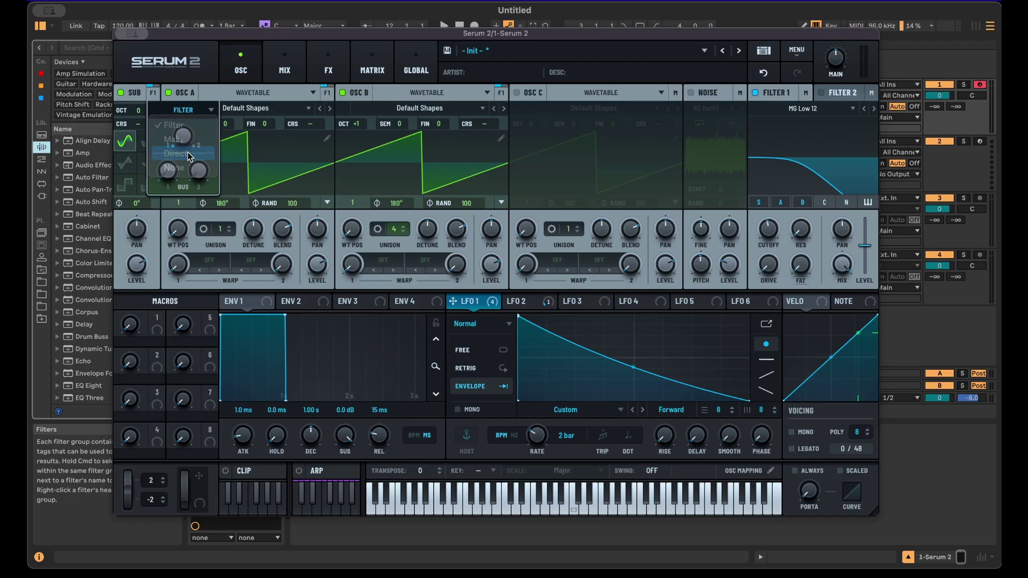
{"action": "left_click", "coordinate": [328, 67]}
{"action": "left_click", "coordinate": [241, 66]}
{"action": "key", "text": "a"}
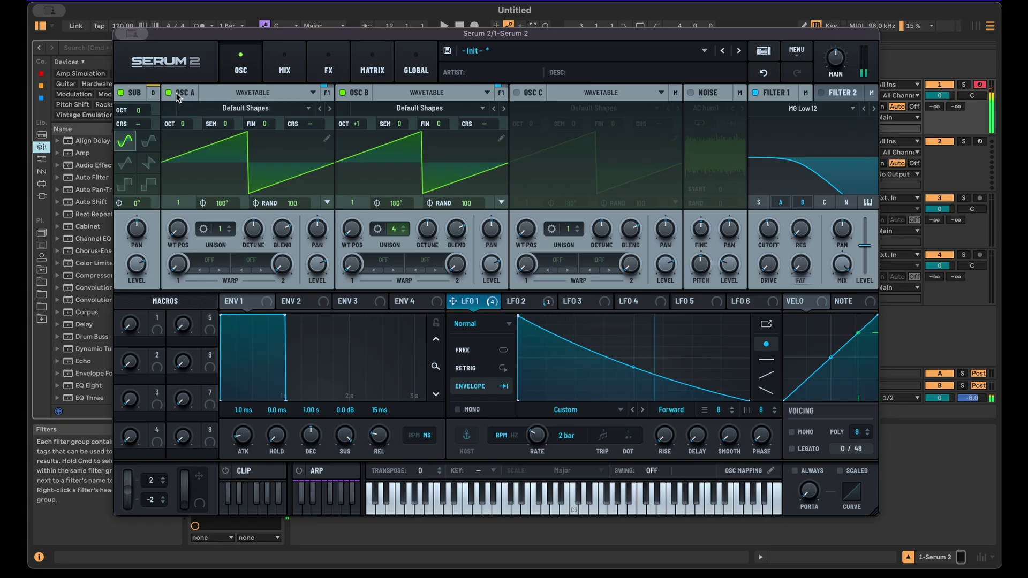
Load the Dinosaurs wavetable into oscillator A and set its position to 1.
{"action": "left_click", "coordinate": [245, 107]}
{"action": "mouse_move", "coordinate": [246, 152]}
{"action": "mouse_move", "coordinate": [340, 164]}
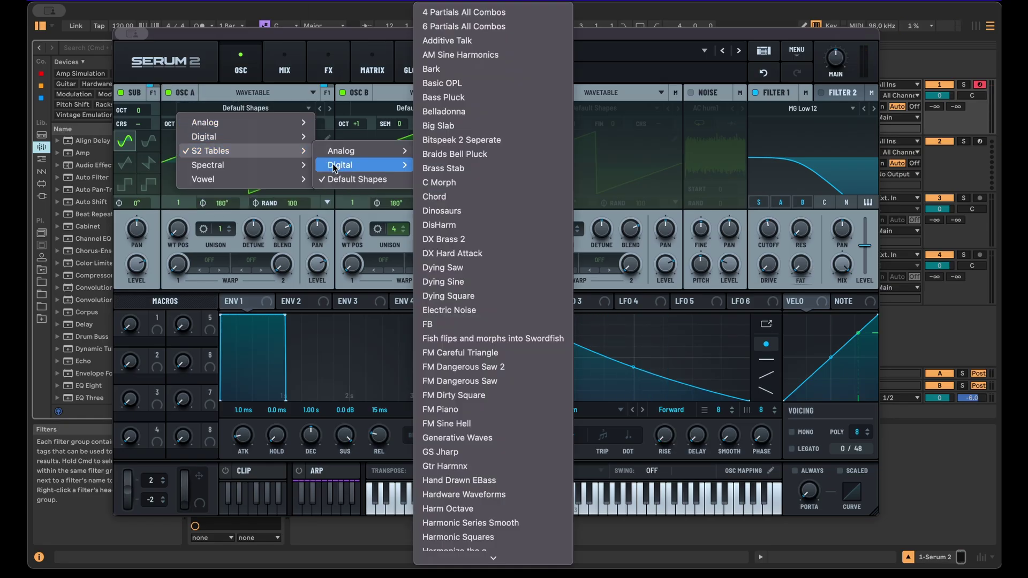
{"action": "left_click", "coordinate": [450, 257]}
{"action": "left_click_drag", "start_coordinate": [168, 240], "coordinate": [209, 354]}
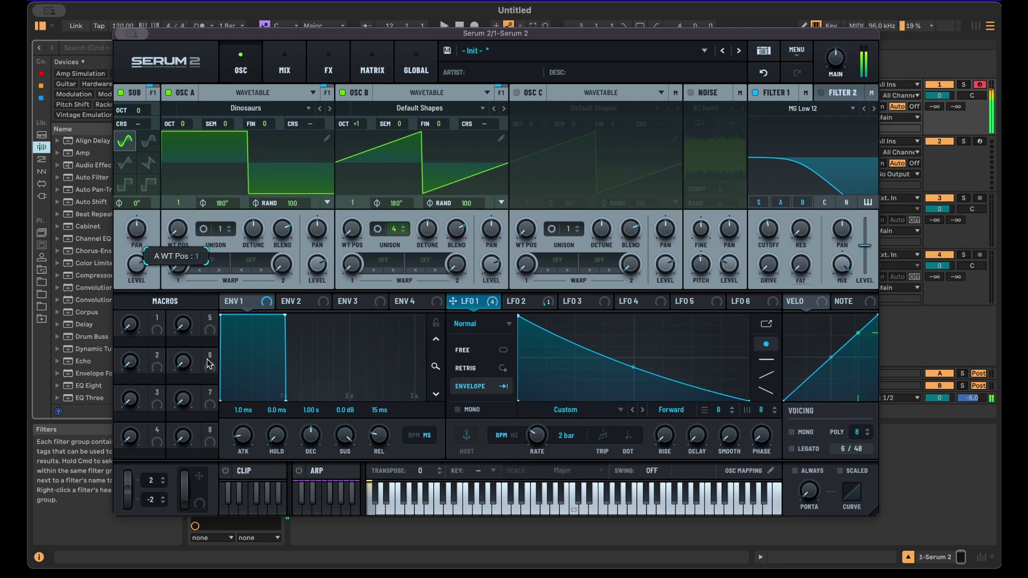
{"action": "left_click_drag", "start_coordinate": [488, 303], "coordinate": [177, 230]}
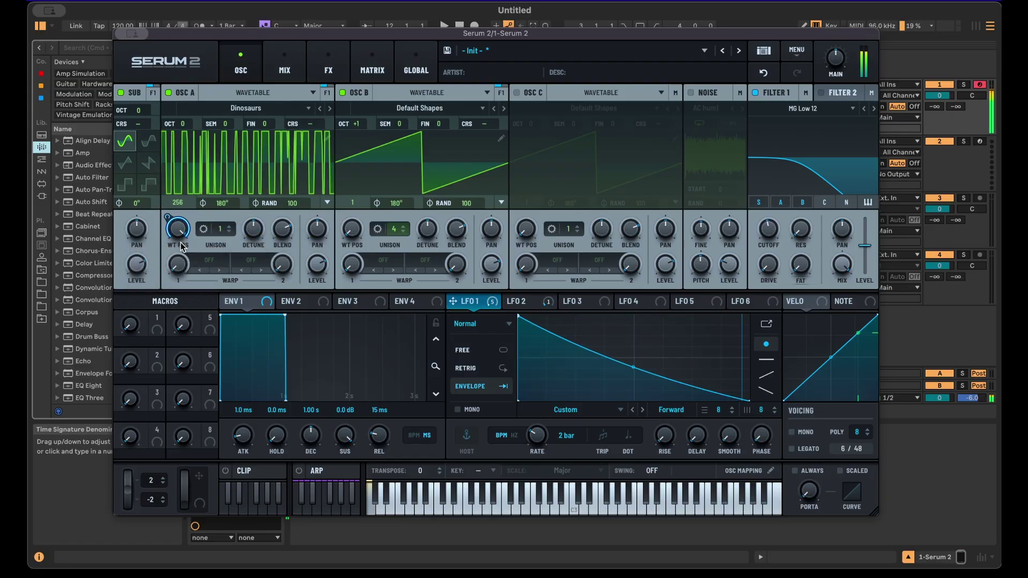
Set oscillator A's warp mode to Bend +/-.
{"action": "left_click", "coordinate": [208, 261]}
{"action": "mouse_move", "coordinate": [235, 302]}
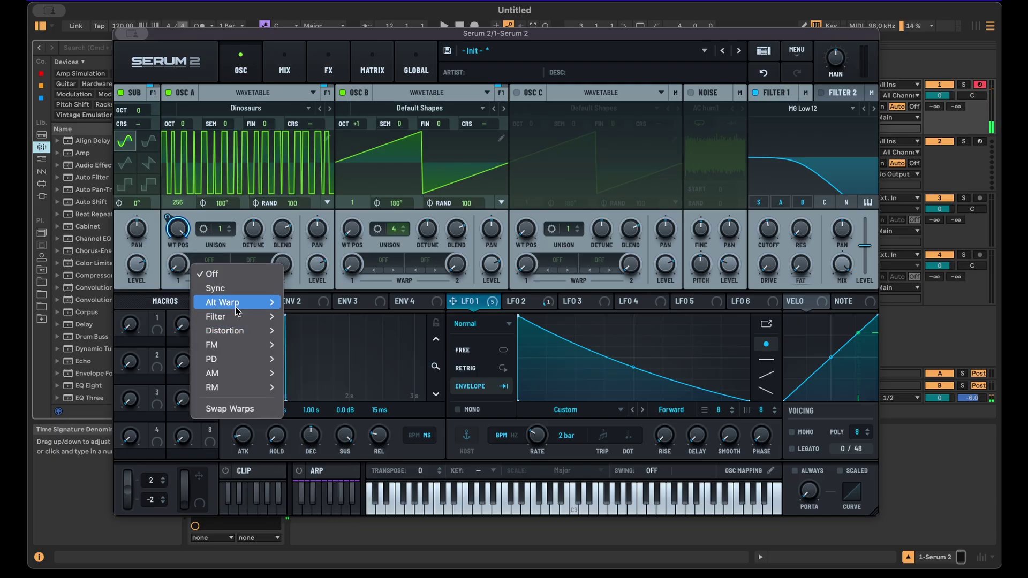
{"action": "left_click", "coordinate": [306, 331]}
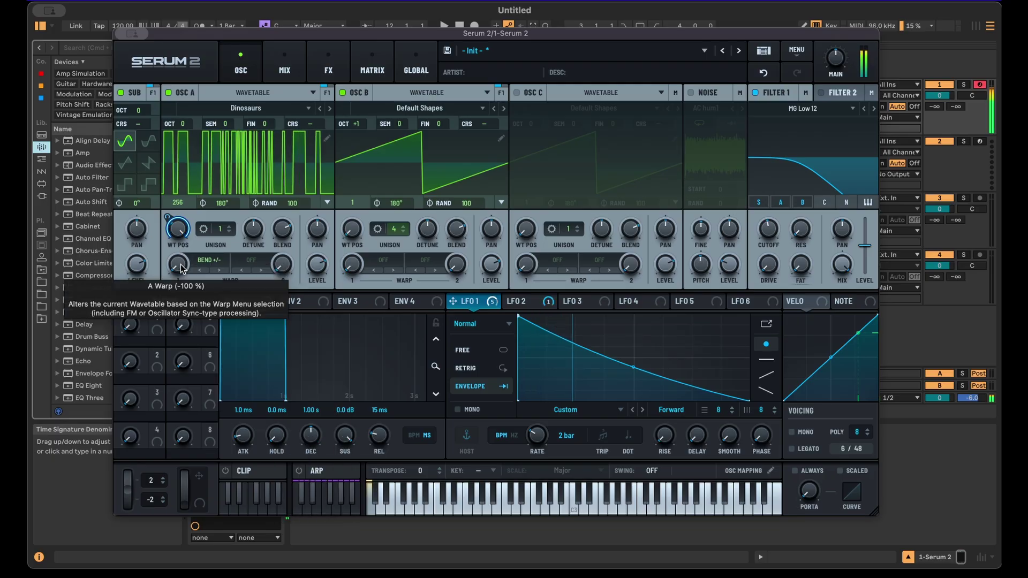
{"action": "left_click", "coordinate": [208, 264]}
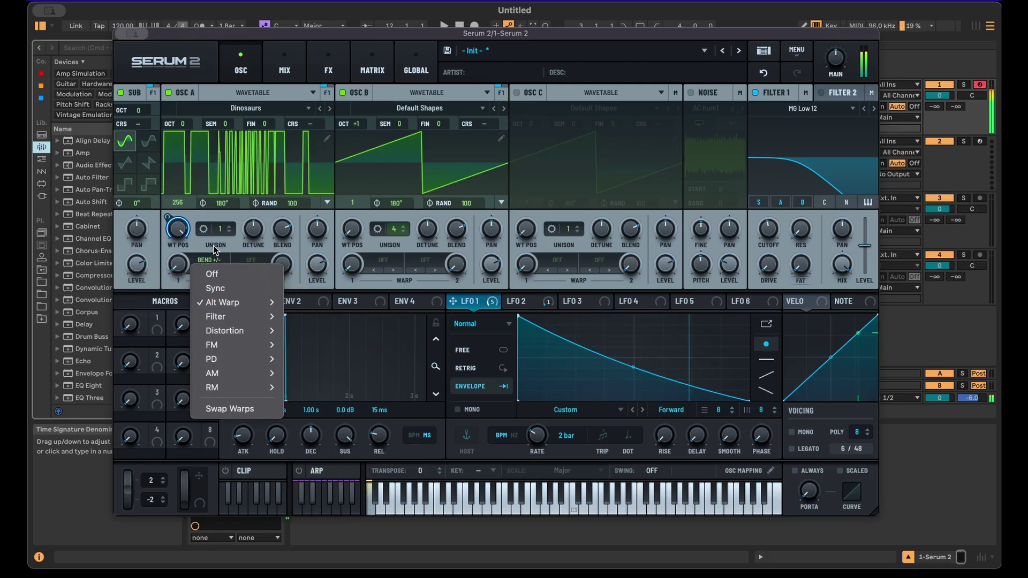
Load Vocal Hum into oscillator B and raise its wavetable position to 256.
{"action": "left_click", "coordinate": [213, 245]}
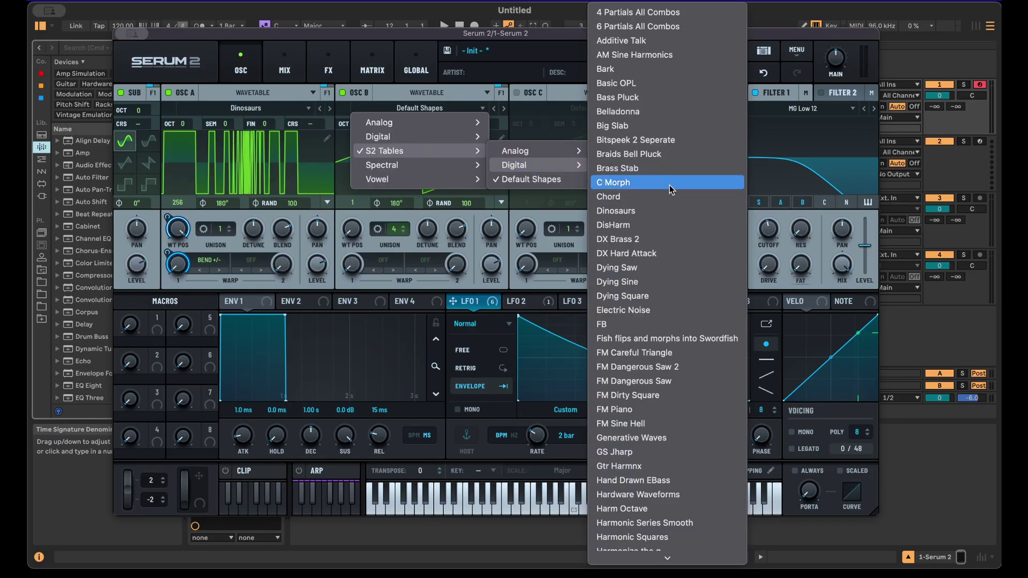
{"action": "scroll", "coordinate": [613, 449], "scroll_direction": "down", "scroll_amount": 3}
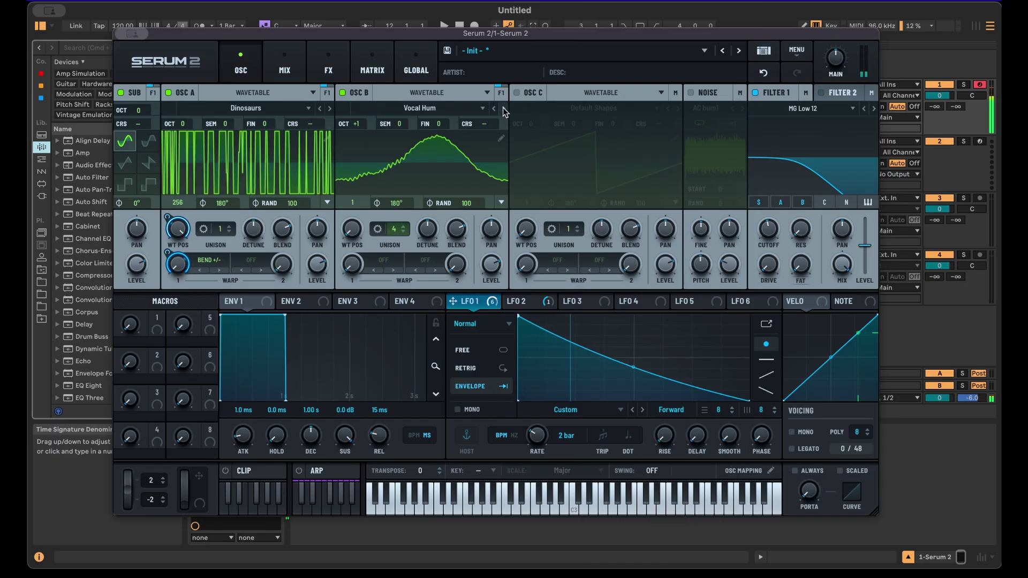
{"action": "left_click", "coordinate": [502, 107]}
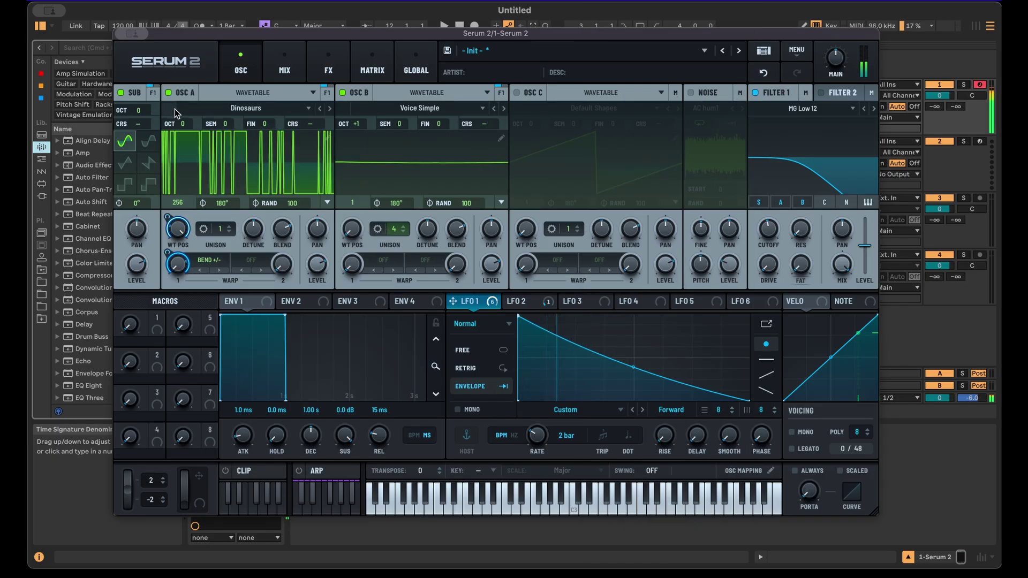
{"action": "left_click", "coordinate": [168, 92]}
{"action": "left_click", "coordinate": [128, 92]}
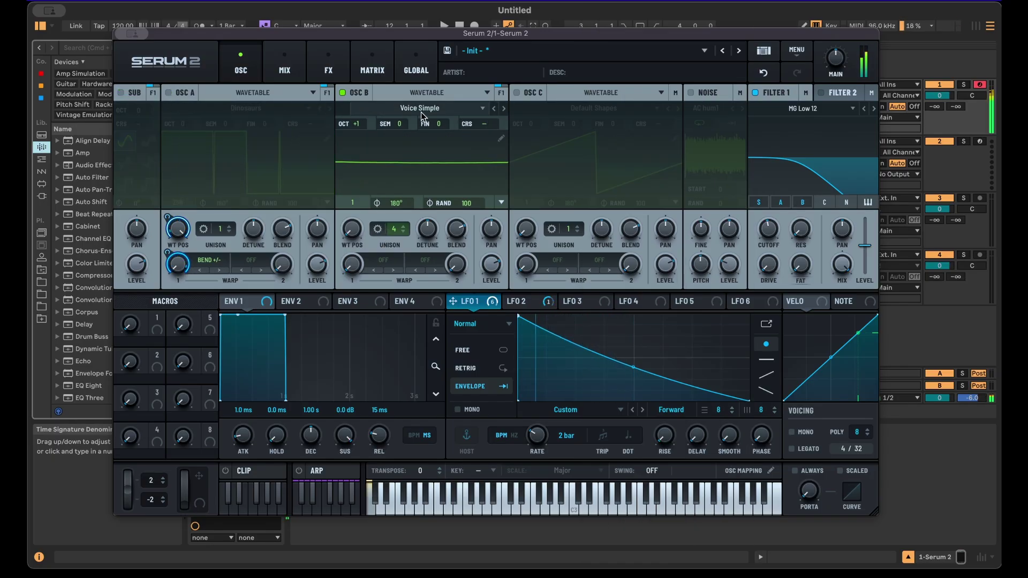
{"action": "left_click", "coordinate": [493, 108]}
{"action": "left_click_drag", "start_coordinate": [352, 229], "coordinate": [384, 286]}
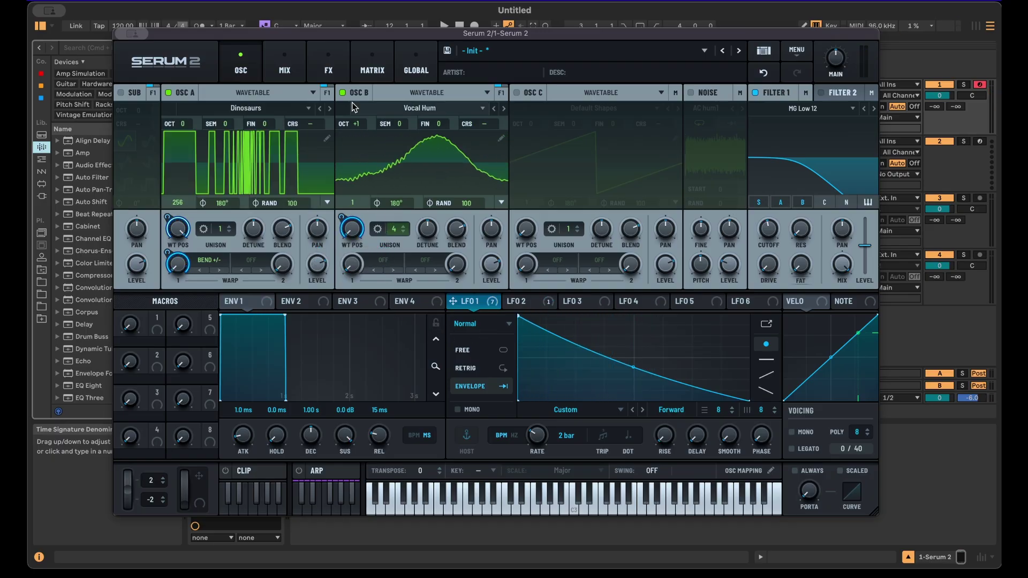
Glance at the effects rack and return to the oscillator page with the Sub re-enabled.
{"action": "left_click", "coordinate": [328, 67]}
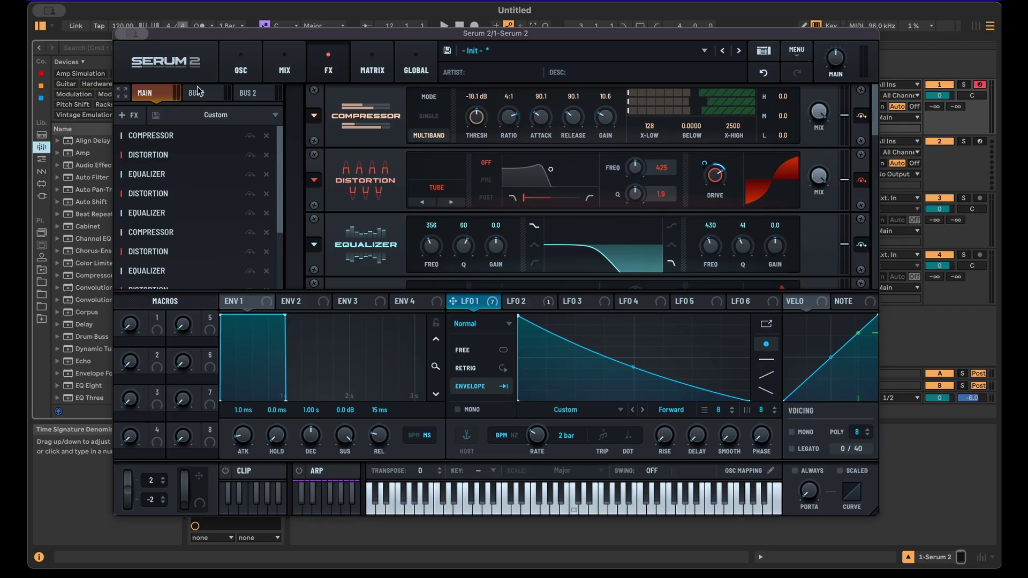
{"action": "left_click", "coordinate": [247, 67]}
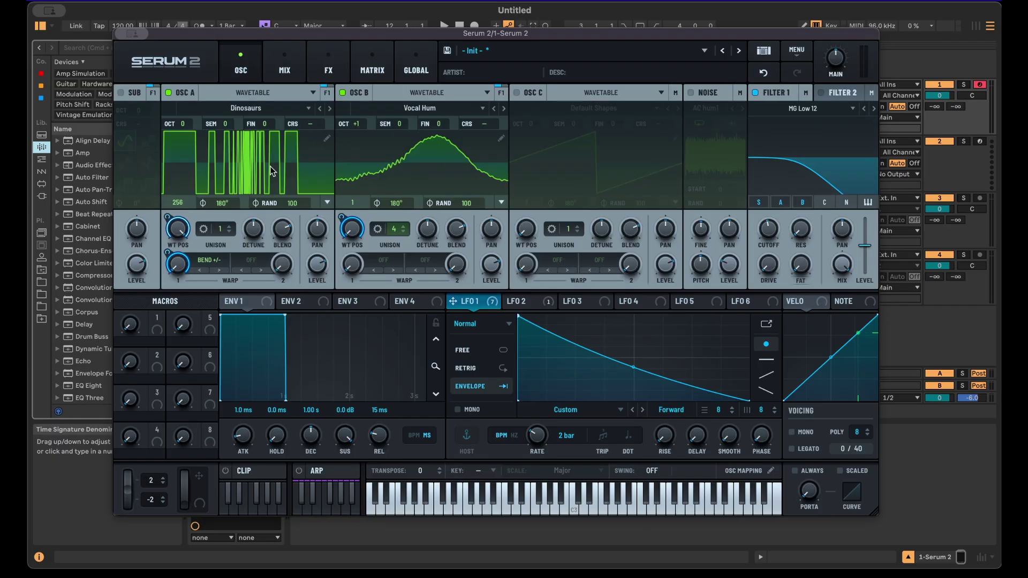
{"action": "left_click", "coordinate": [326, 69]}
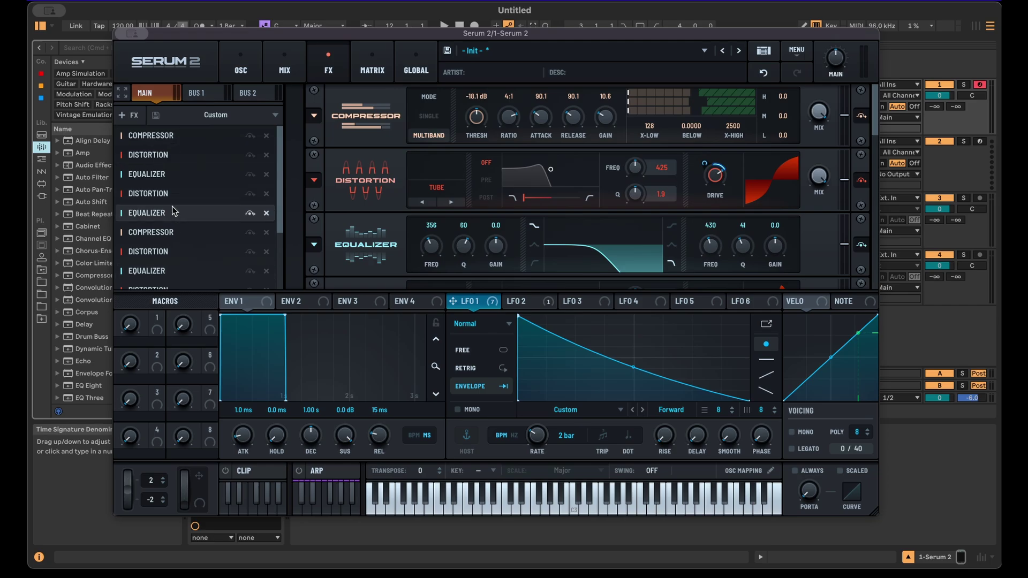
{"action": "left_click", "coordinate": [235, 64]}
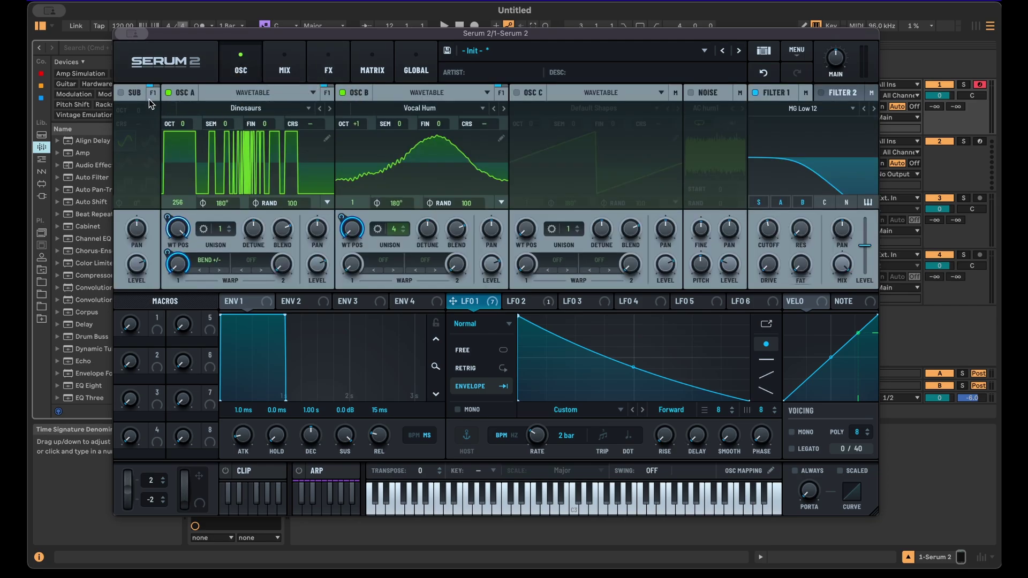
{"action": "left_click", "coordinate": [121, 93]}
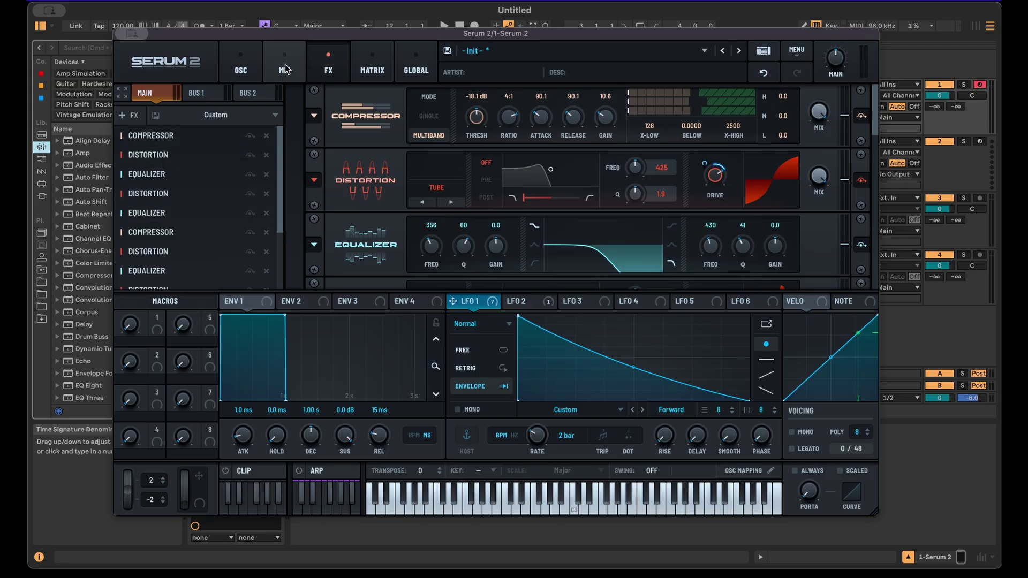
Add a matrix row routing LFO 3 to Main Tuning.
{"action": "left_click", "coordinate": [372, 68]}
{"action": "scroll", "coordinate": [407, 213], "scroll_direction": "down", "scroll_amount": 1}
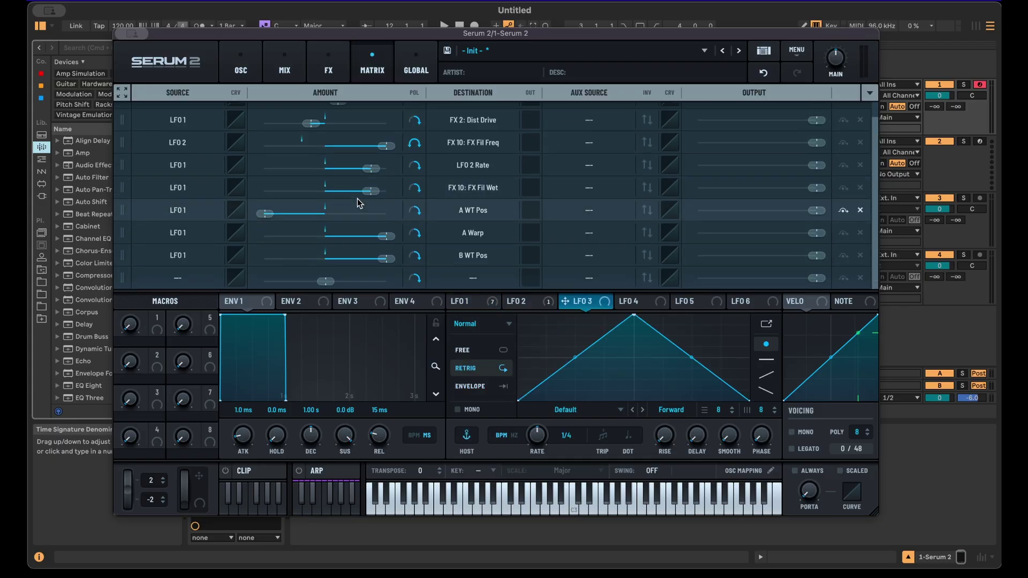
{"action": "left_click", "coordinate": [177, 278]}
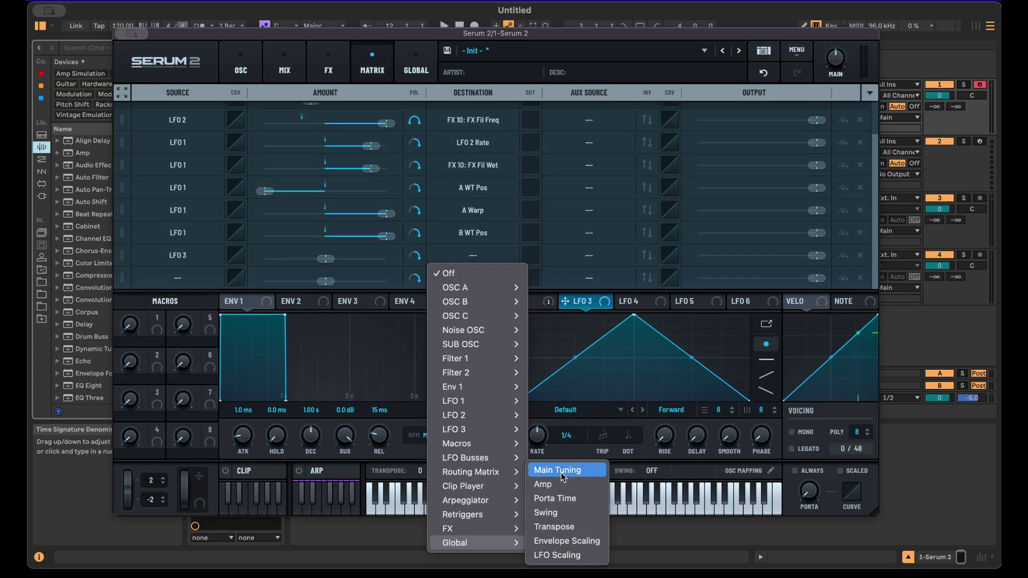
{"action": "left_click", "coordinate": [561, 474]}
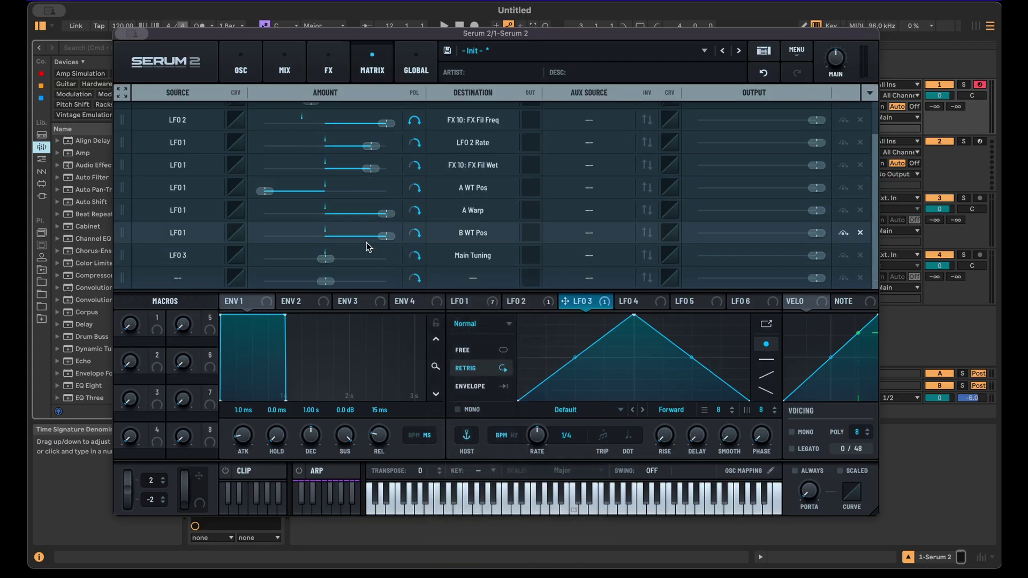
Shape LFO 3 into an envelope-mode exponential drop and dial in the pitch amount.
{"action": "left_click_drag", "start_coordinate": [634, 314], "coordinate": [517, 314]}
{"action": "left_click", "coordinate": [466, 390]}
{"action": "double_click", "coordinate": [608, 352]}
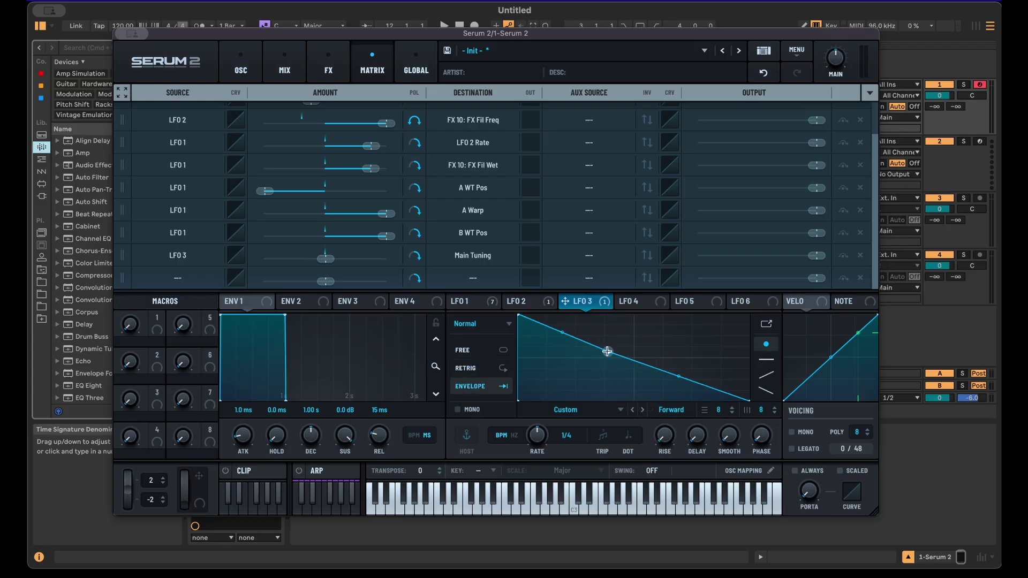
{"action": "left_click_drag", "start_coordinate": [608, 352], "coordinate": [630, 413]}
{"action": "left_click_drag", "start_coordinate": [573, 367], "coordinate": [567, 389]}
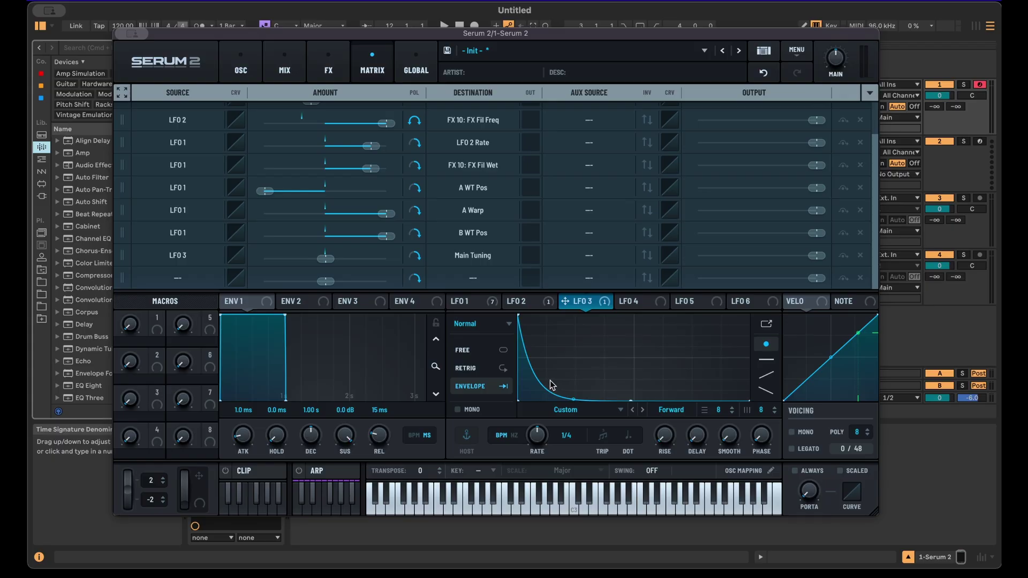
{"action": "left_click_drag", "start_coordinate": [325, 260], "coordinate": [348, 261]}
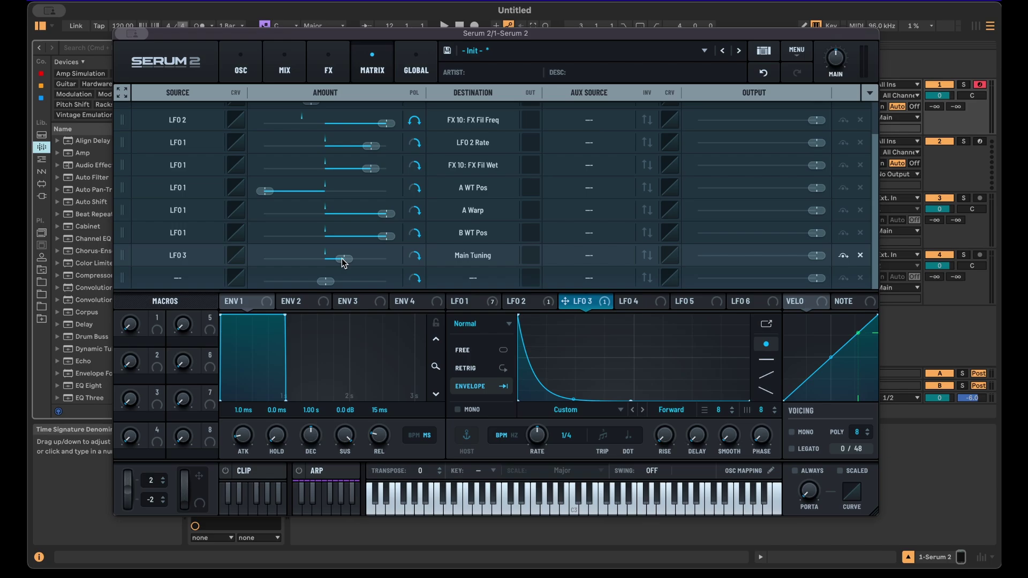
{"action": "left_click_drag", "start_coordinate": [344, 262], "coordinate": [338, 262]}
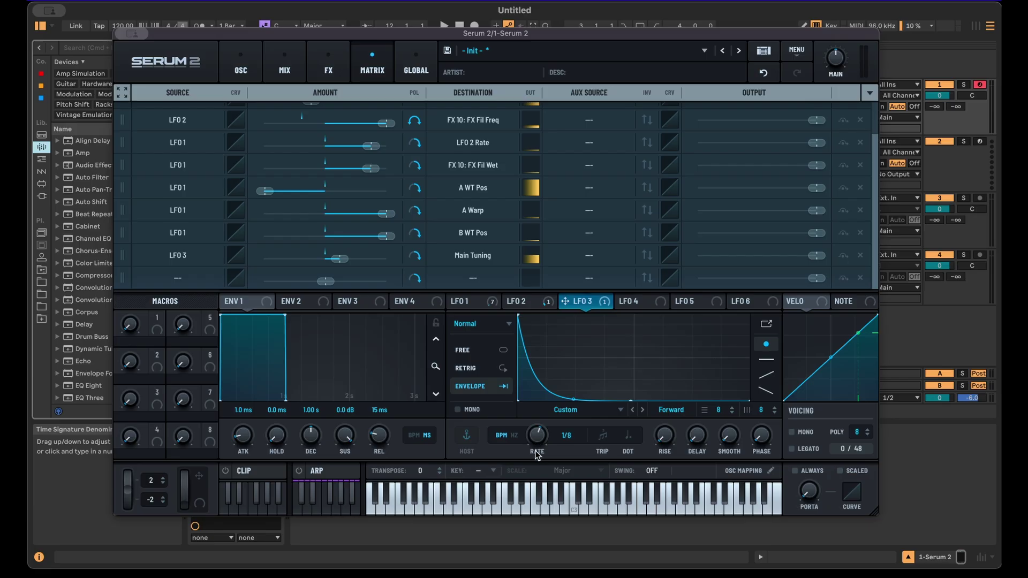
Set LFO 3's rate to 1/8 and steepen its decay curve, auditioning a low C.
{"action": "mouse_move", "coordinate": [536, 431]}
{"action": "left_mouse_down"}
{"action": "mouse_move", "coordinate": [537, 502]}
{"action": "mouse_move", "coordinate": [534, 452]}
{"action": "left_mouse_up"}
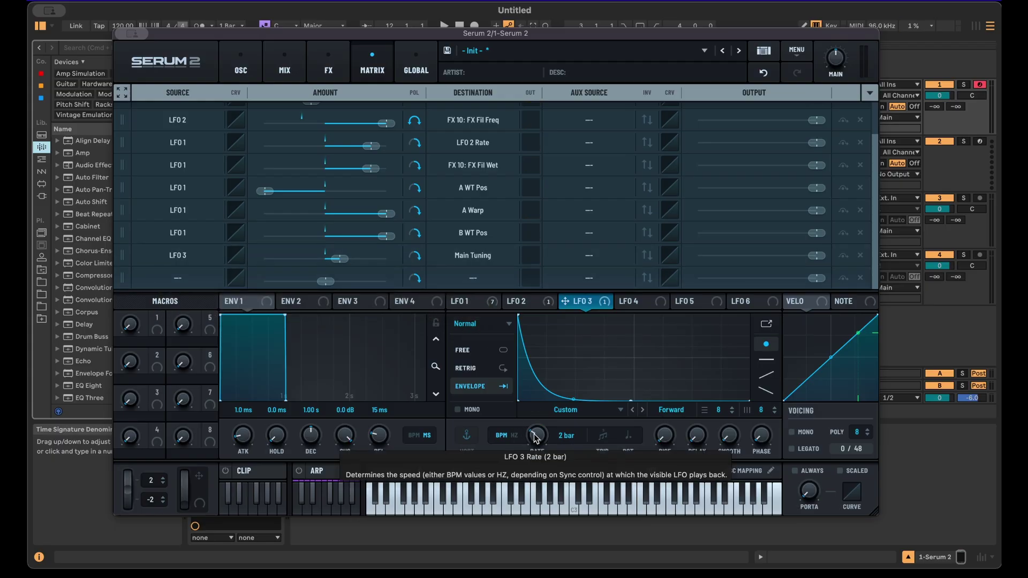
{"action": "scroll", "coordinate": [537, 438], "scroll_direction": "up", "scroll_amount": 1}
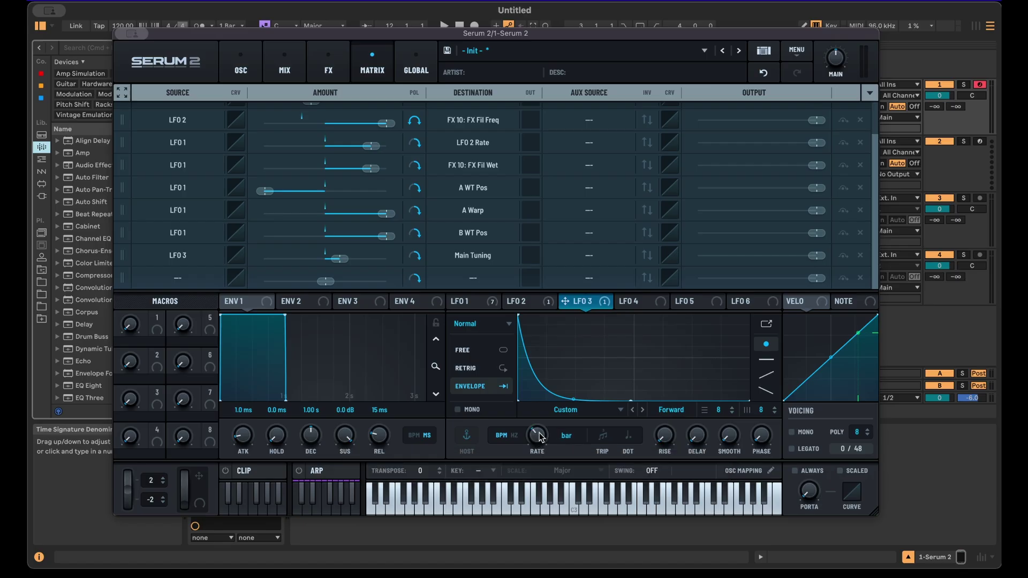
{"action": "key", "text": "a"}
{"action": "left_click_drag", "start_coordinate": [575, 399], "coordinate": [543, 403]}
Retrigger the low note to hear the drop, then bring up the effects chain.
{"action": "key", "text": "a"}
{"action": "key", "text": "a"}
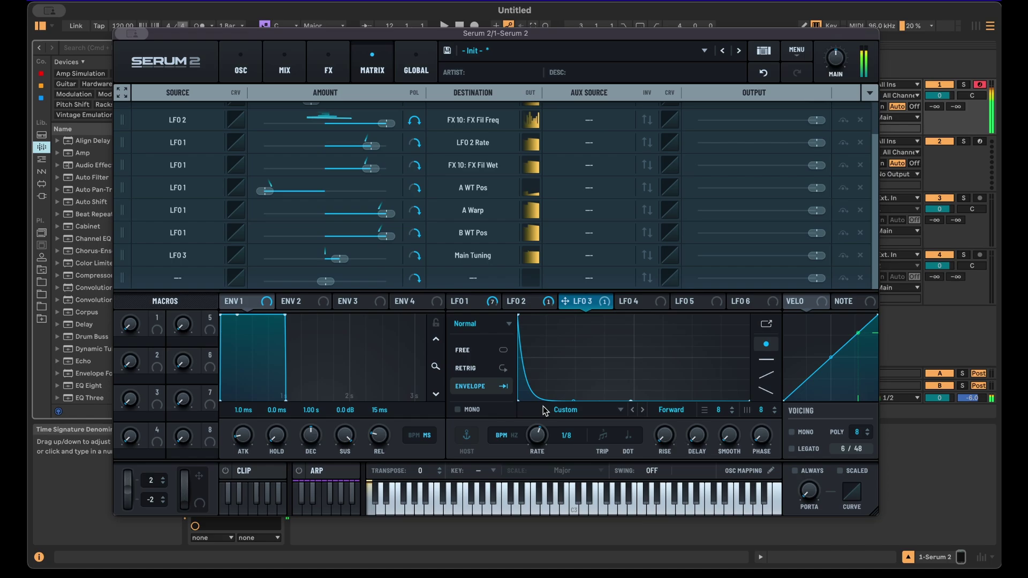
{"action": "key", "text": "a"}
{"action": "key", "text": "a"}
{"action": "left_click", "coordinate": [242, 64]}
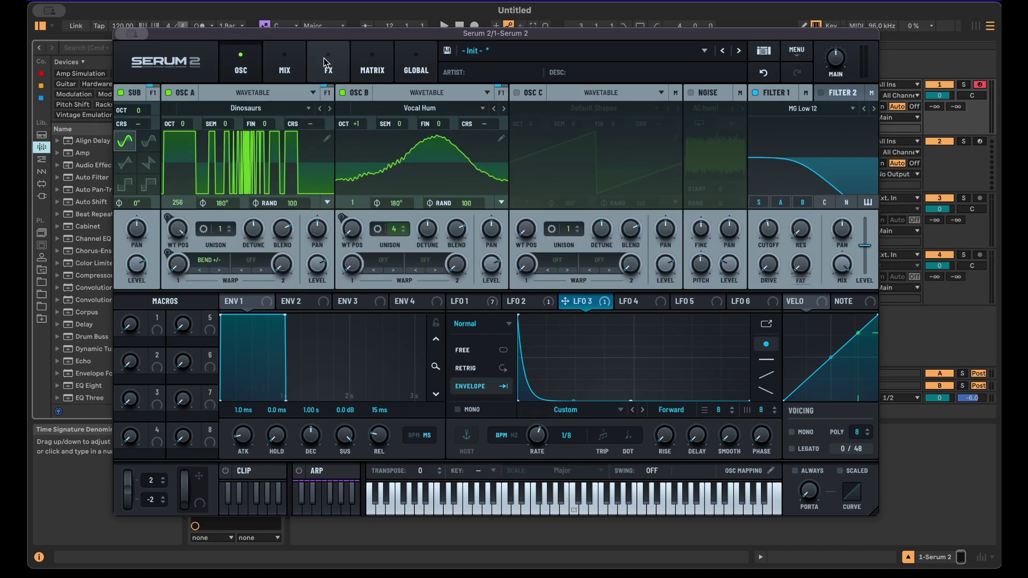
{"action": "left_click", "coordinate": [325, 63]}
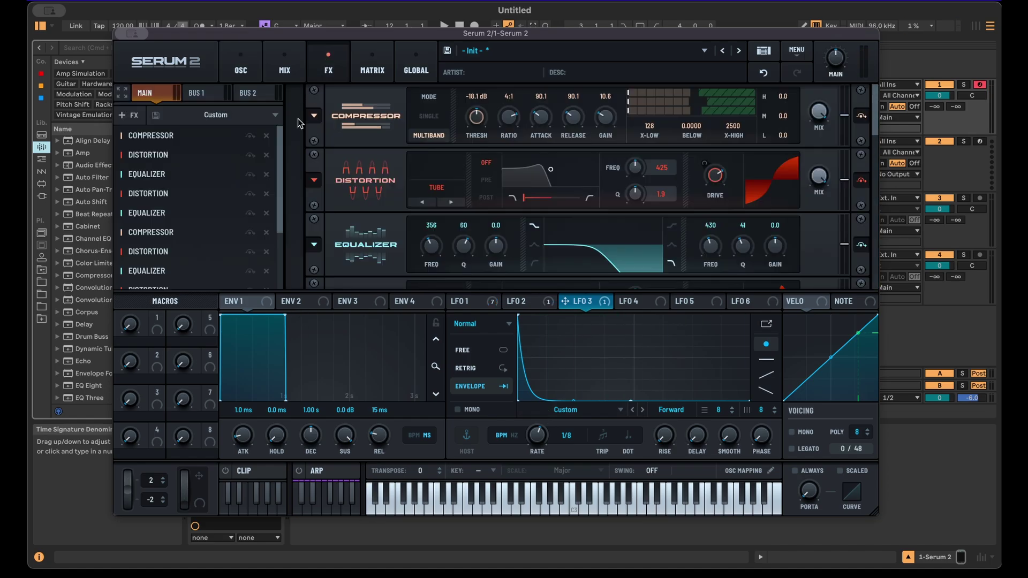
{"action": "left_click_drag", "start_coordinate": [279, 157], "coordinate": [289, 284]}
Add a Cmb + comb filter with high resonance and cutoff lowered to 230 Hz.
{"action": "left_click", "coordinate": [129, 118]}
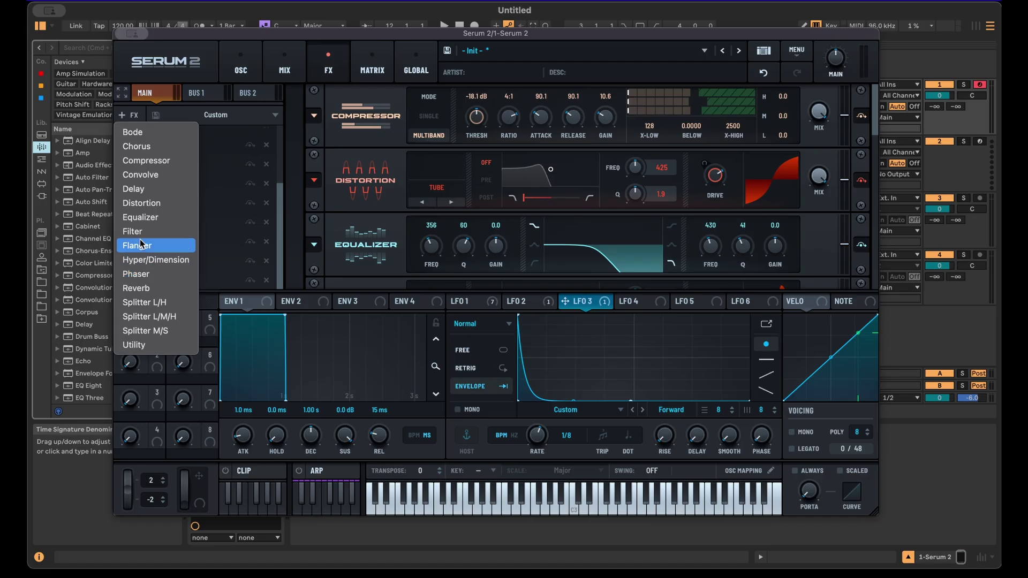
{"action": "left_click", "coordinate": [141, 231]}
{"action": "left_click", "coordinate": [442, 259]}
{"action": "mouse_move", "coordinate": [444, 308]}
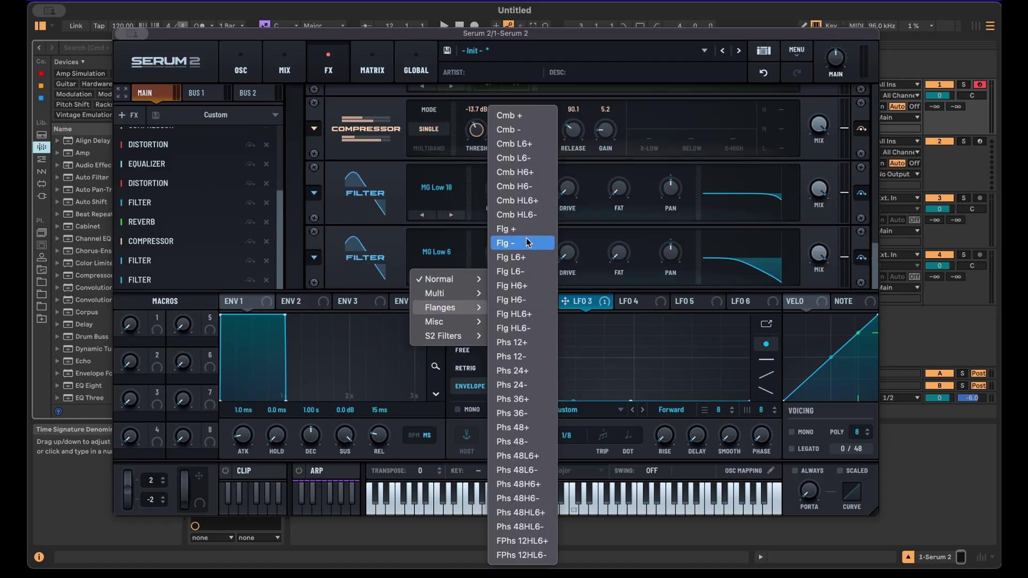
{"action": "left_click", "coordinate": [522, 115]}
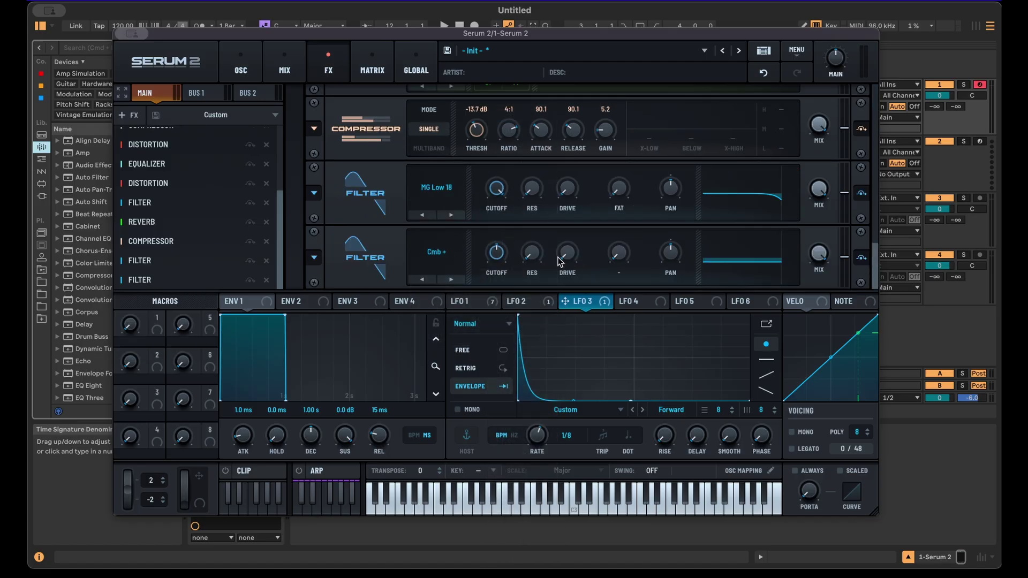
{"action": "left_click_drag", "start_coordinate": [528, 259], "coordinate": [542, 150]}
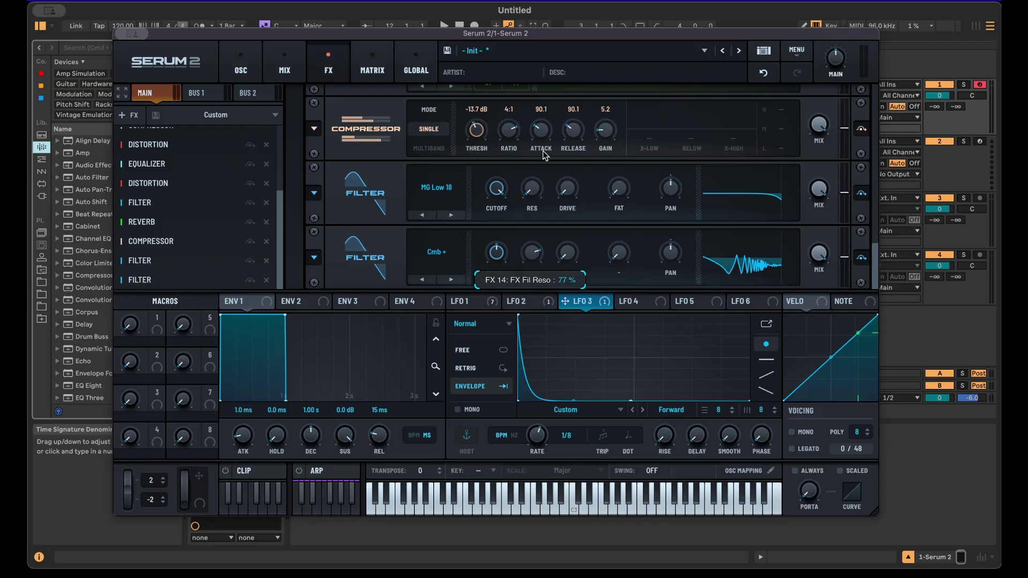
{"action": "left_click_drag", "start_coordinate": [496, 254], "coordinate": [499, 304]}
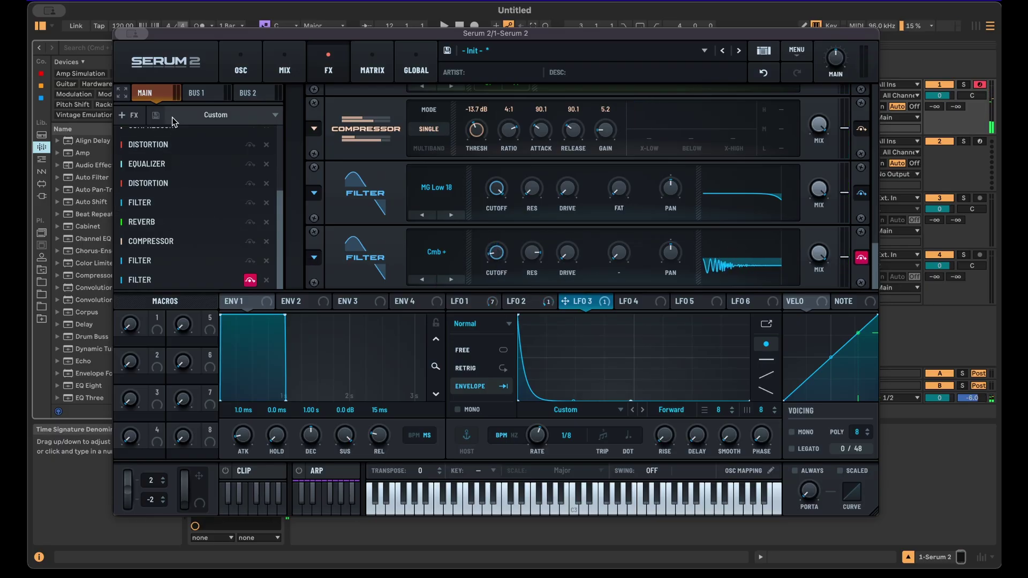
Add a Bode frequency shifter with feedback at 91% and audition C1 and C0.
{"action": "left_click", "coordinate": [128, 115]}
{"action": "left_click", "coordinate": [134, 133]}
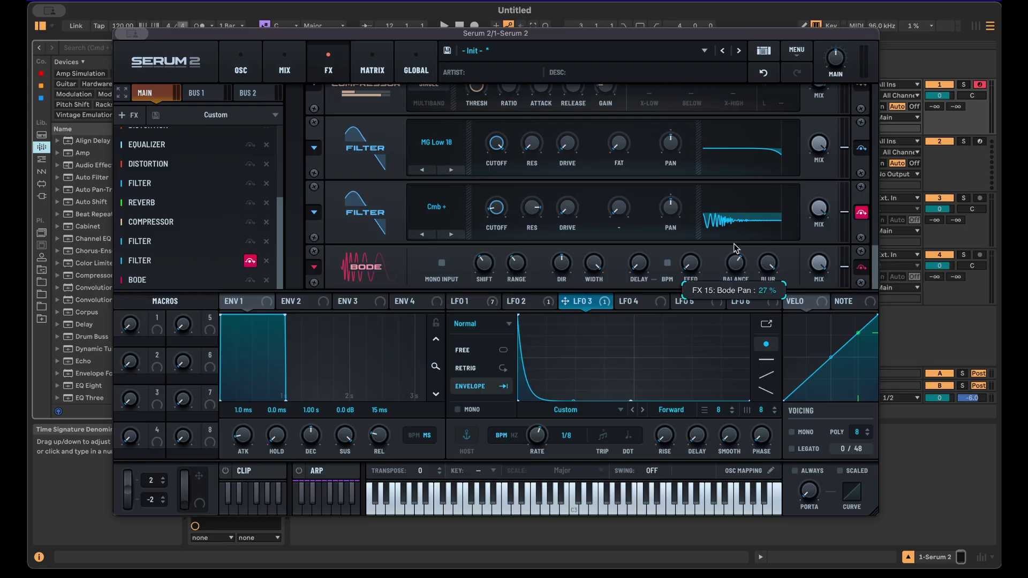
{"action": "left_click_drag", "start_coordinate": [691, 263], "coordinate": [663, 108]}
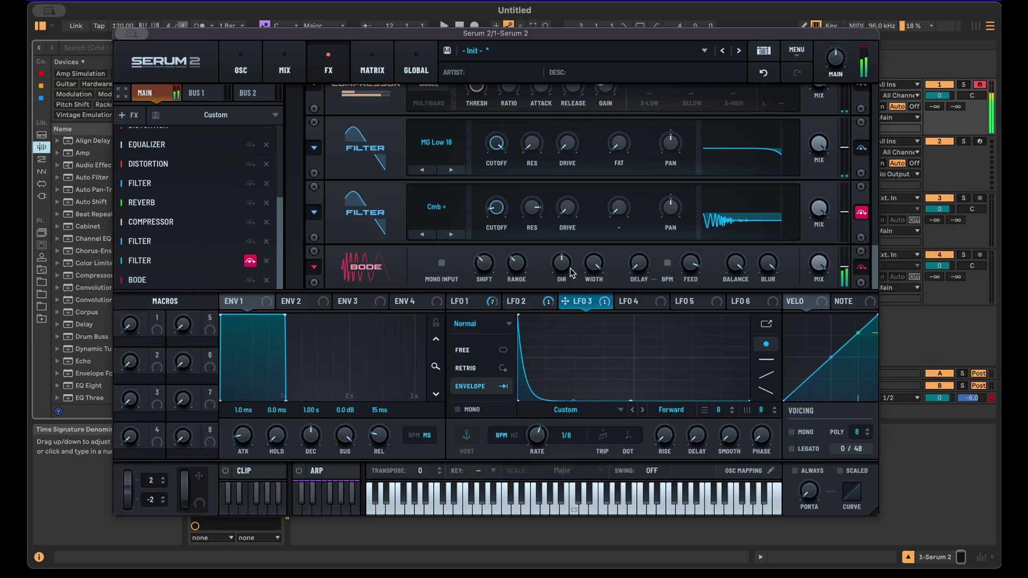
{"action": "mouse_move", "coordinate": [571, 267]}
{"action": "key", "text": "z"}
{"action": "key", "text": "a"}
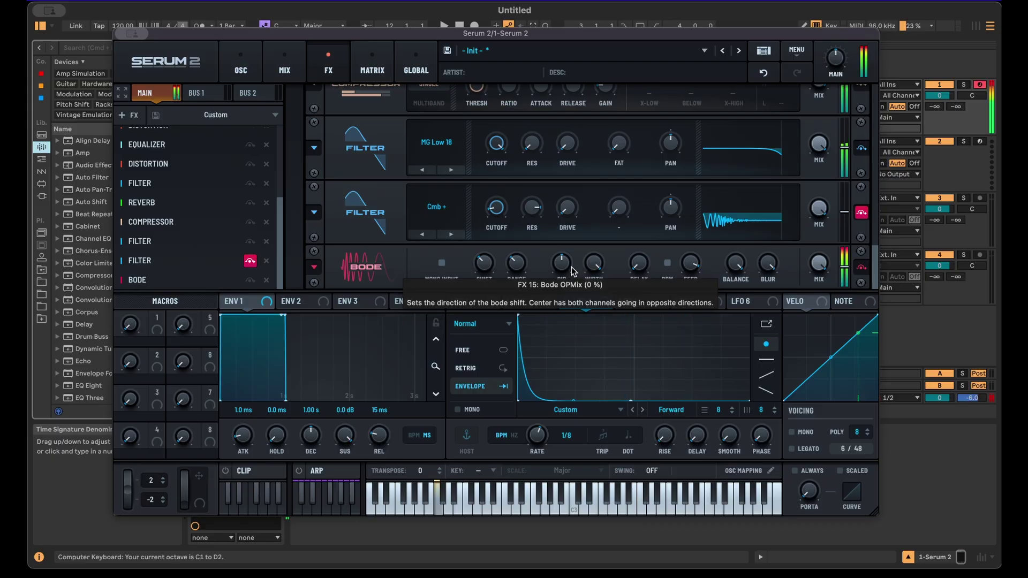
{"action": "key", "text": "z"}
{"action": "key", "text": "a"}
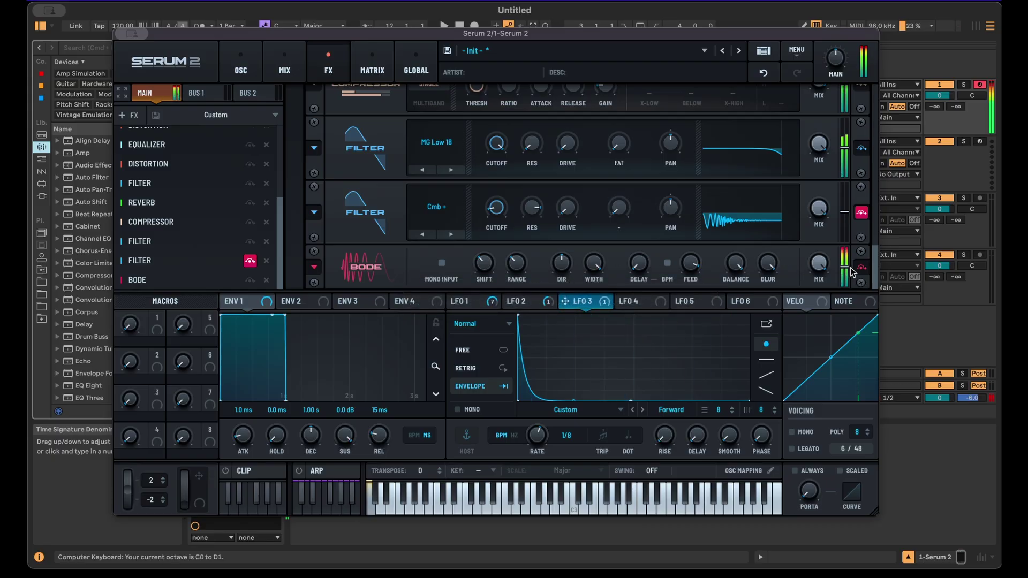
{"action": "left_click", "coordinate": [241, 67]}
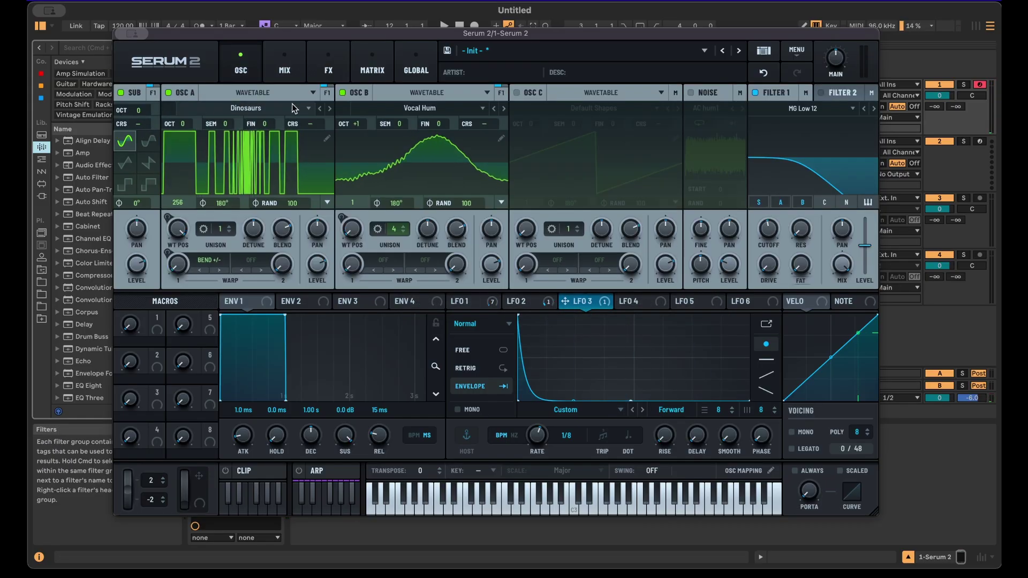
{"action": "key", "text": "a"}
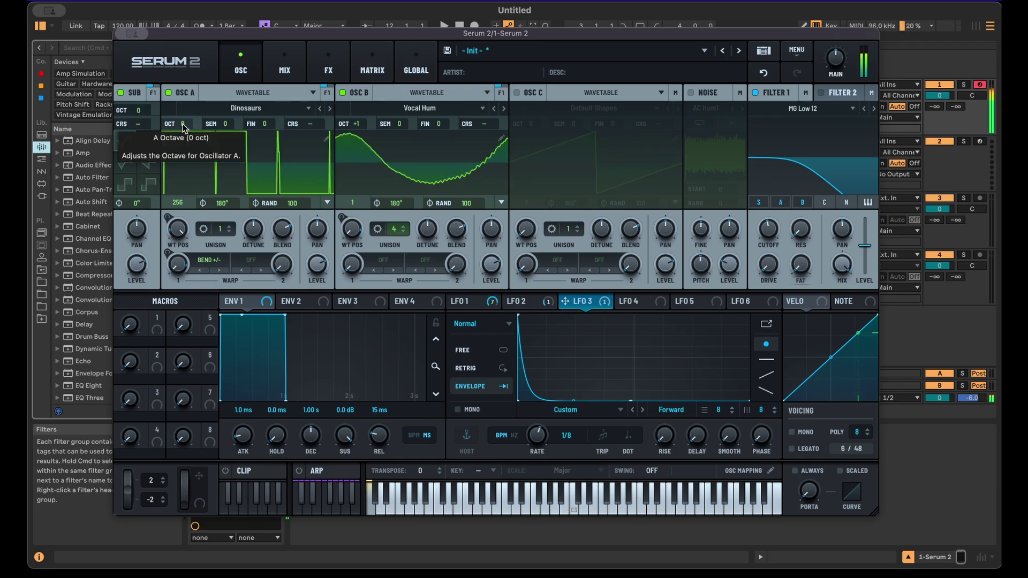
{"action": "left_click_drag", "start_coordinate": [183, 124], "coordinate": [185, 141]}
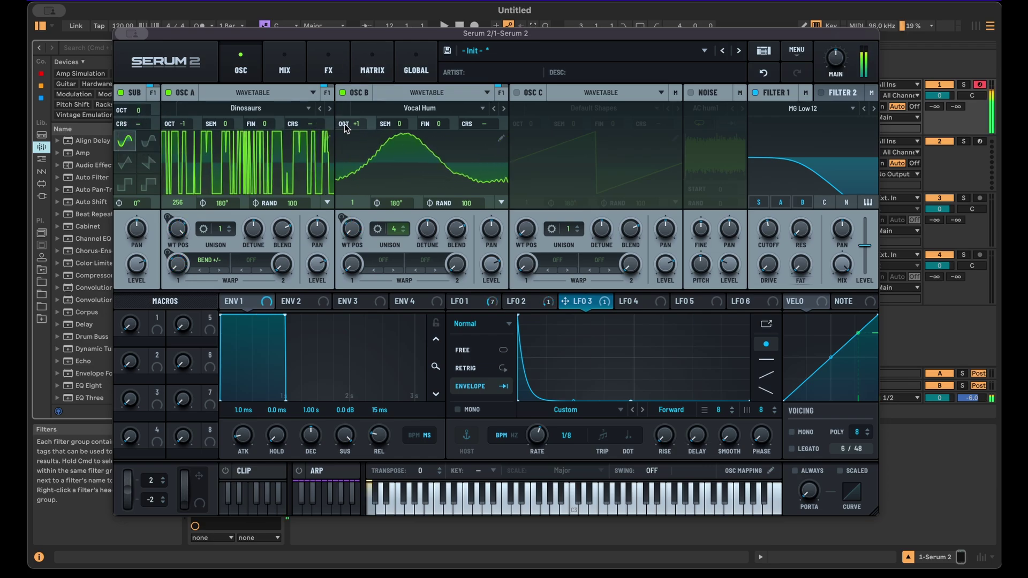
{"action": "left_click_drag", "start_coordinate": [345, 123], "coordinate": [351, 177]}
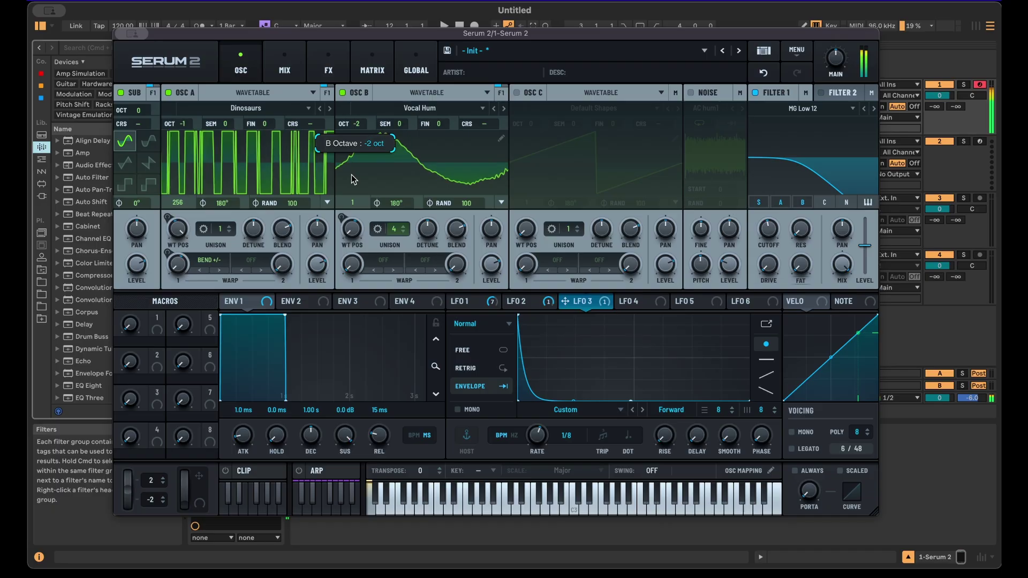
{"action": "key", "text": "x"}
{"action": "key", "text": "a"}
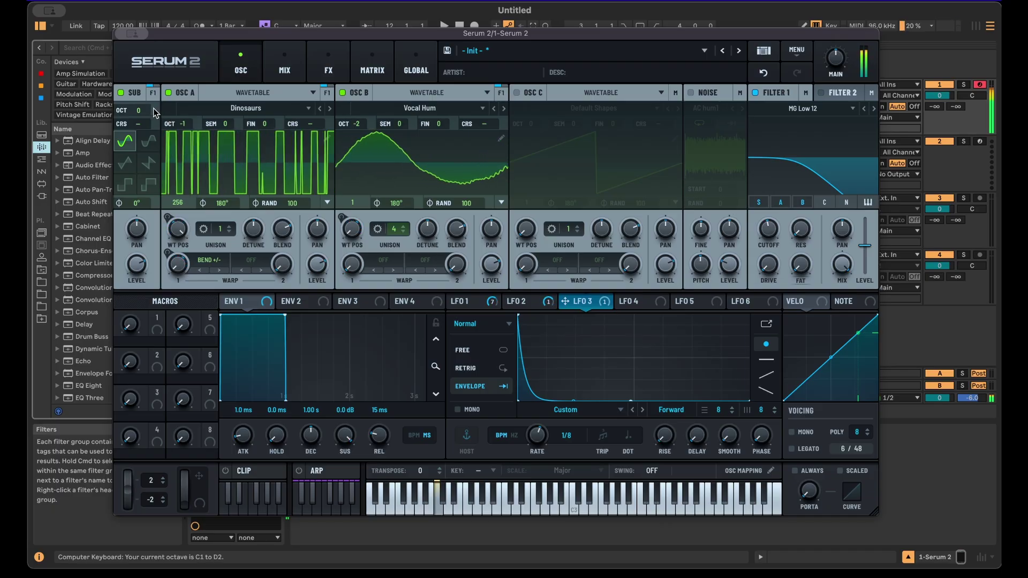
{"action": "left_click_drag", "start_coordinate": [153, 108], "coordinate": [149, 134]}
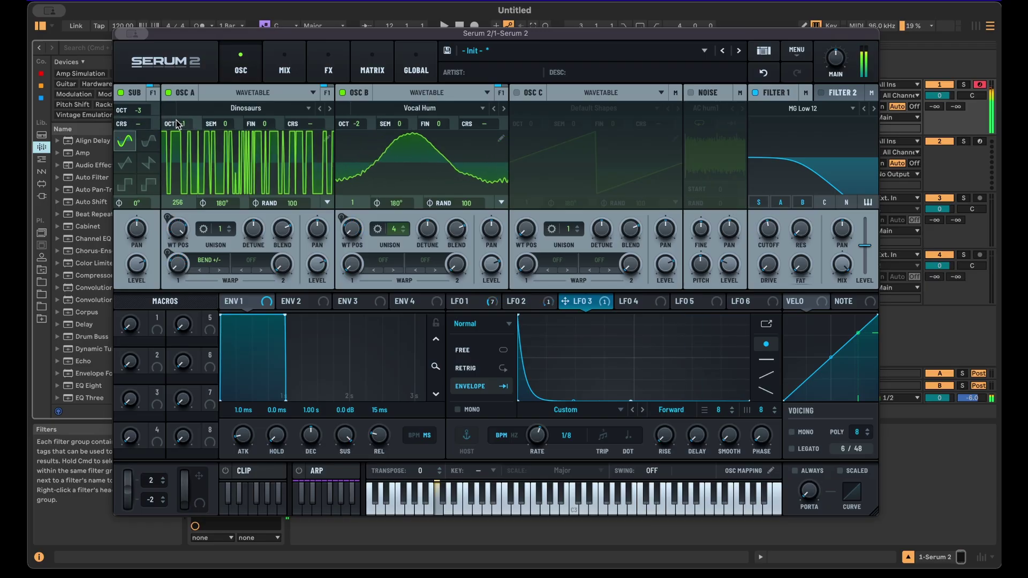
{"action": "double_click", "coordinate": [147, 109]}
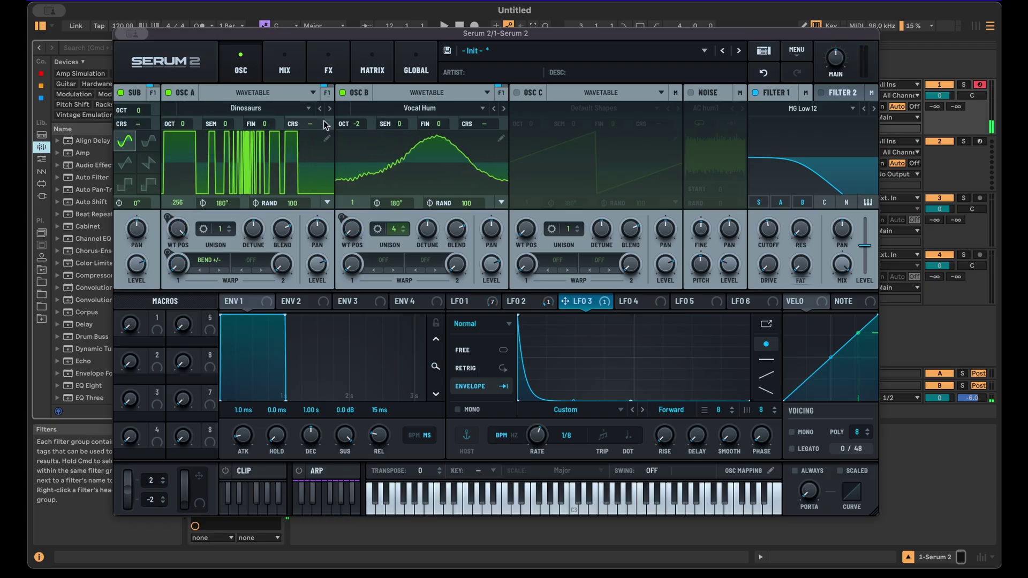
{"action": "left_click_drag", "start_coordinate": [363, 112], "coordinate": [374, 104]}
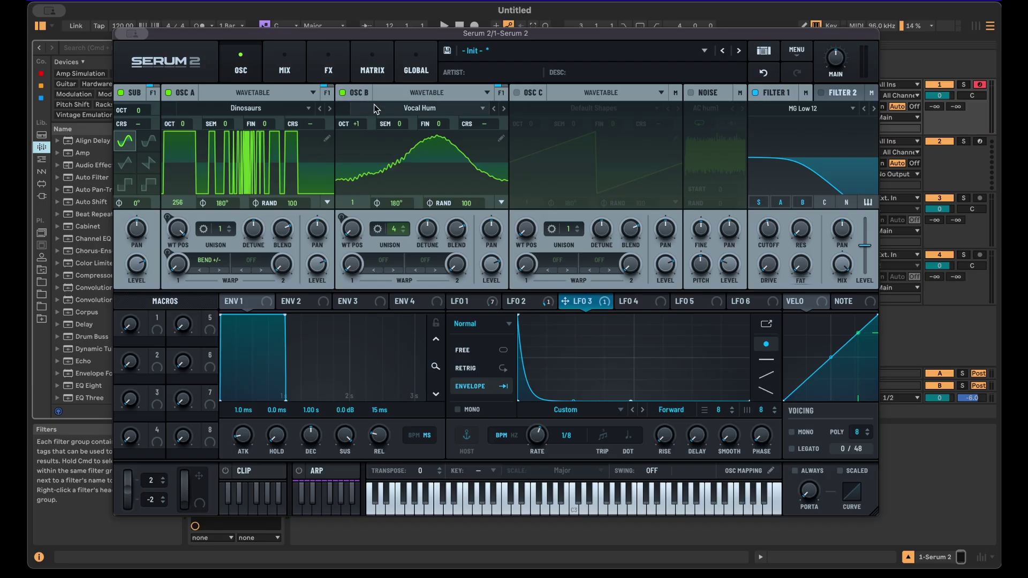
Reposition the synth window and scroll the FX chain from Compressor down to Bode.
{"action": "left_click_drag", "start_coordinate": [314, 36], "coordinate": [352, 37]}
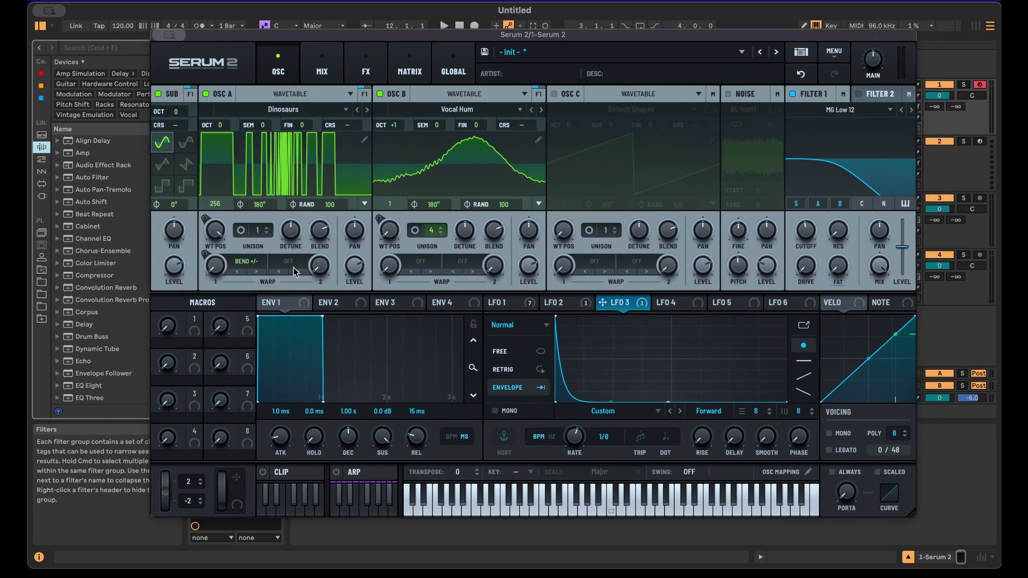
{"action": "left_click", "coordinate": [324, 527]}
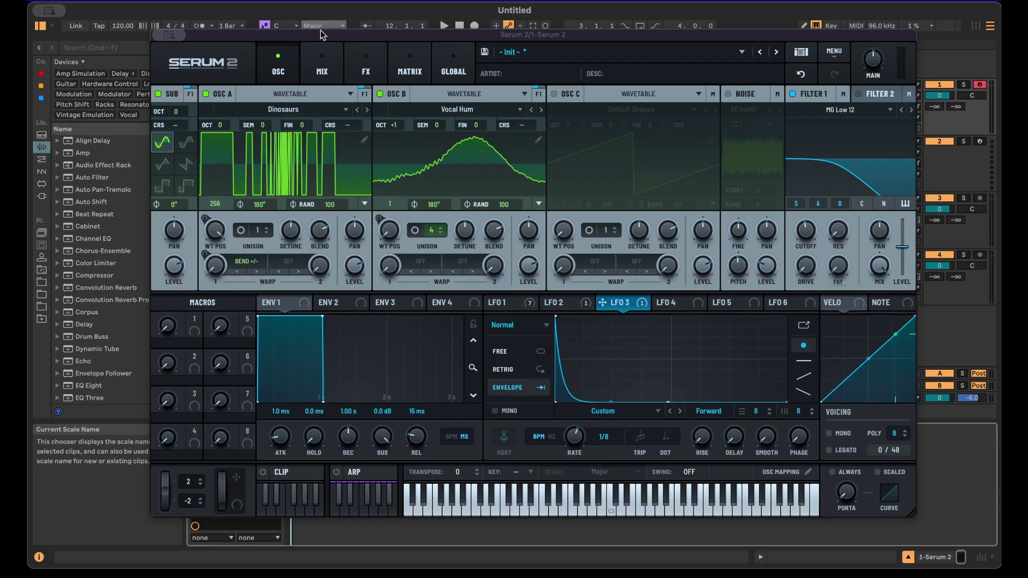
{"action": "left_click", "coordinate": [322, 71]}
{"action": "left_click", "coordinate": [366, 71]}
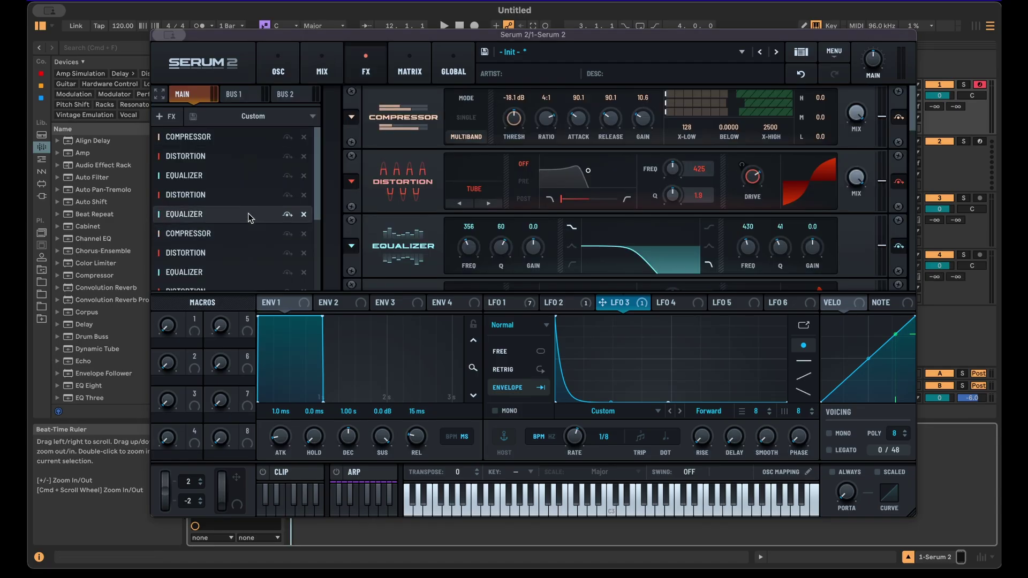
{"action": "scroll", "coordinate": [230, 233], "scroll_direction": "down", "scroll_amount": 5}
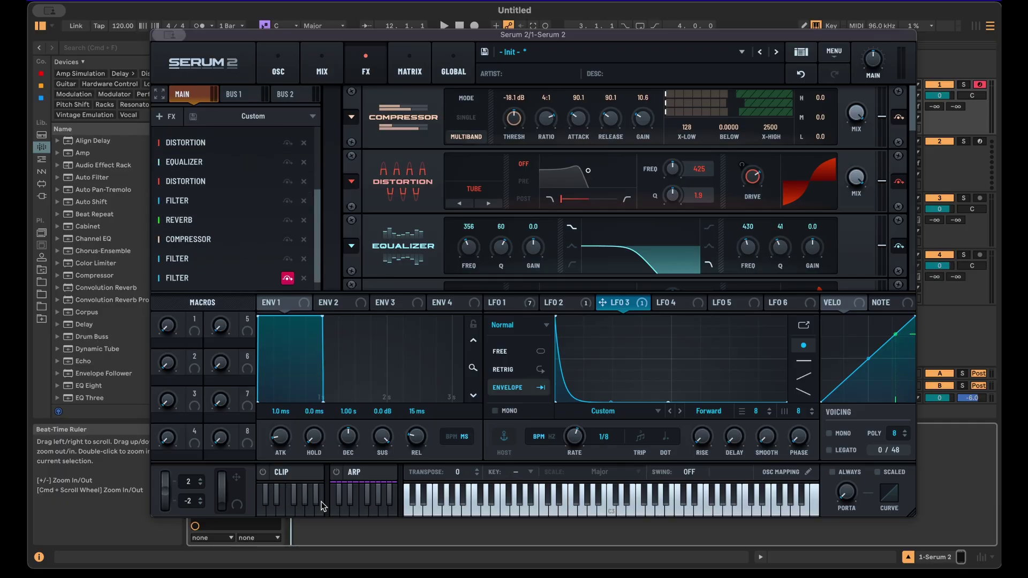
{"action": "left_click_drag", "start_coordinate": [311, 35], "coordinate": [281, 28]}
{"action": "scroll", "coordinate": [200, 215], "scroll_direction": "up", "scroll_amount": 5}
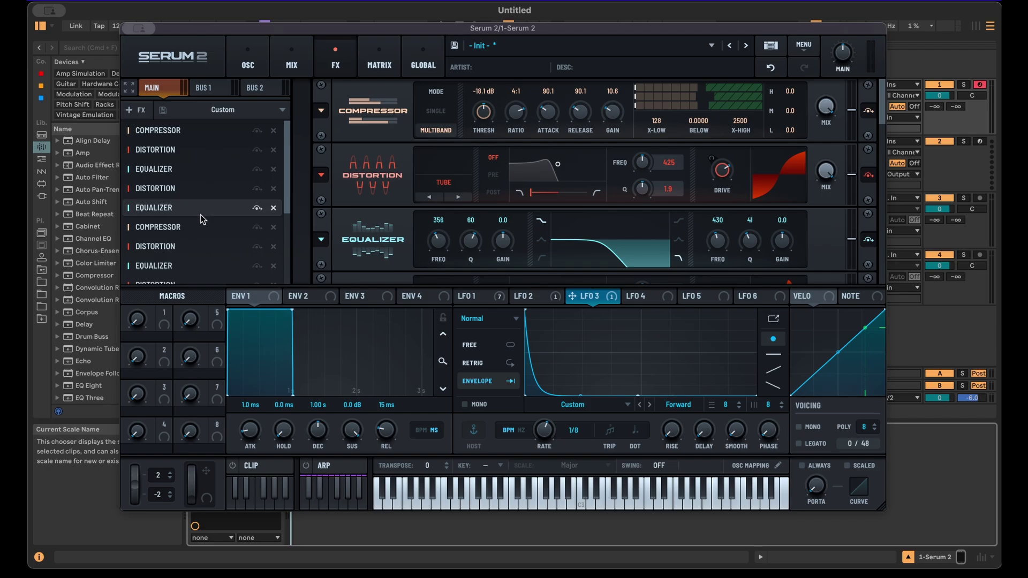
{"action": "scroll", "coordinate": [199, 214], "scroll_direction": "down", "scroll_amount": 5}
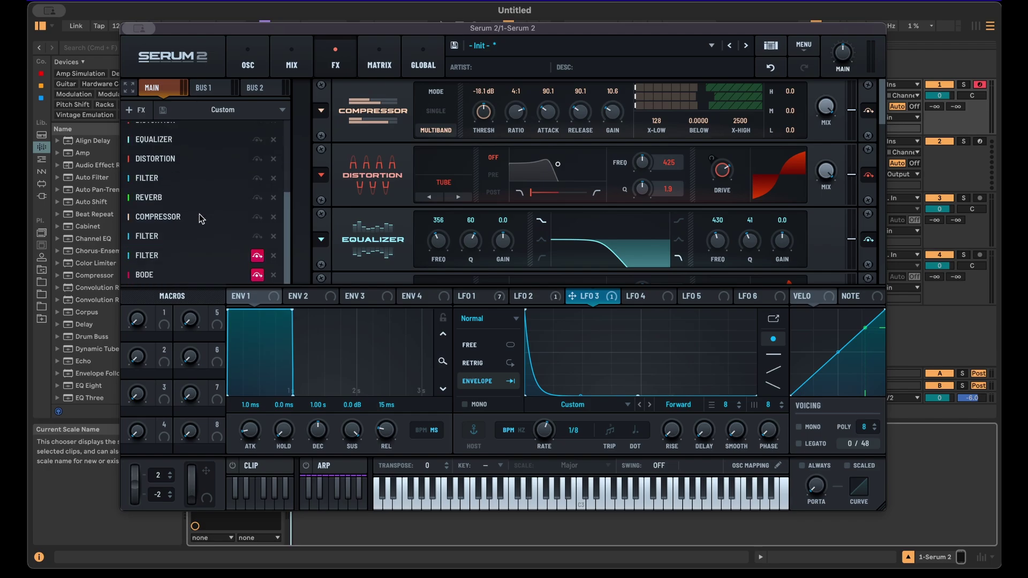
{"action": "scroll", "coordinate": [200, 217], "scroll_direction": "up", "scroll_amount": 5}
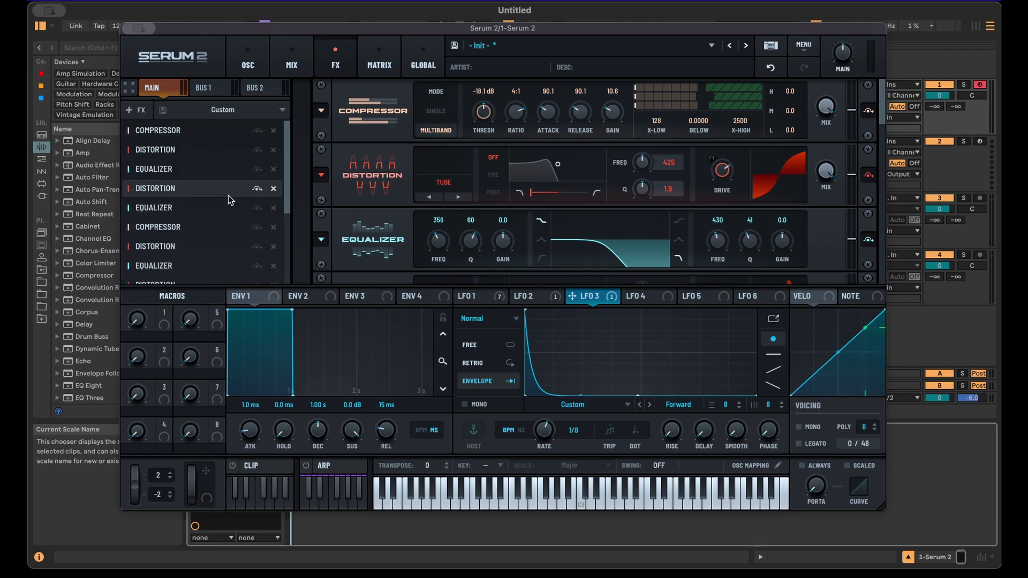